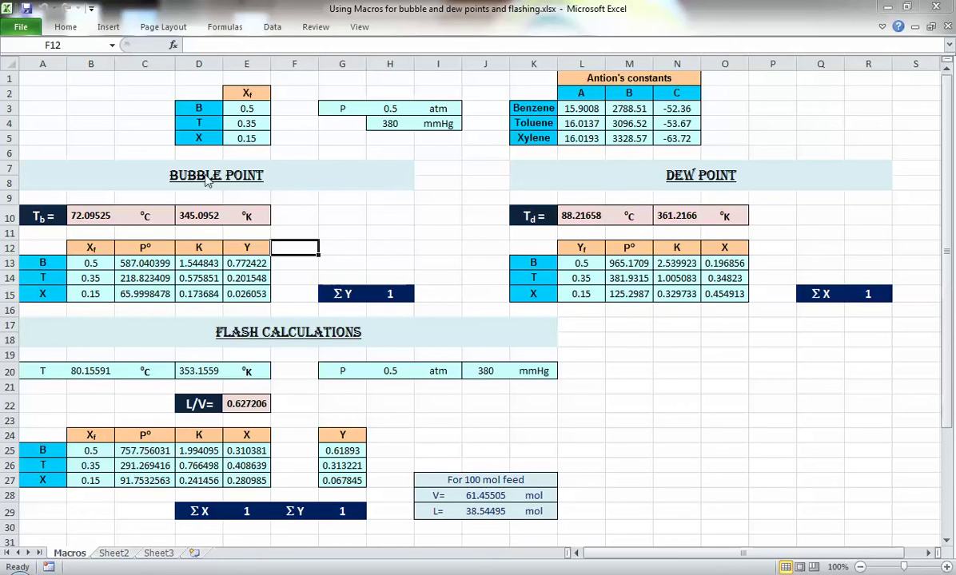
Pin the ribbon so it stays expanded above the worksheet.
click(66, 28)
click(108, 27)
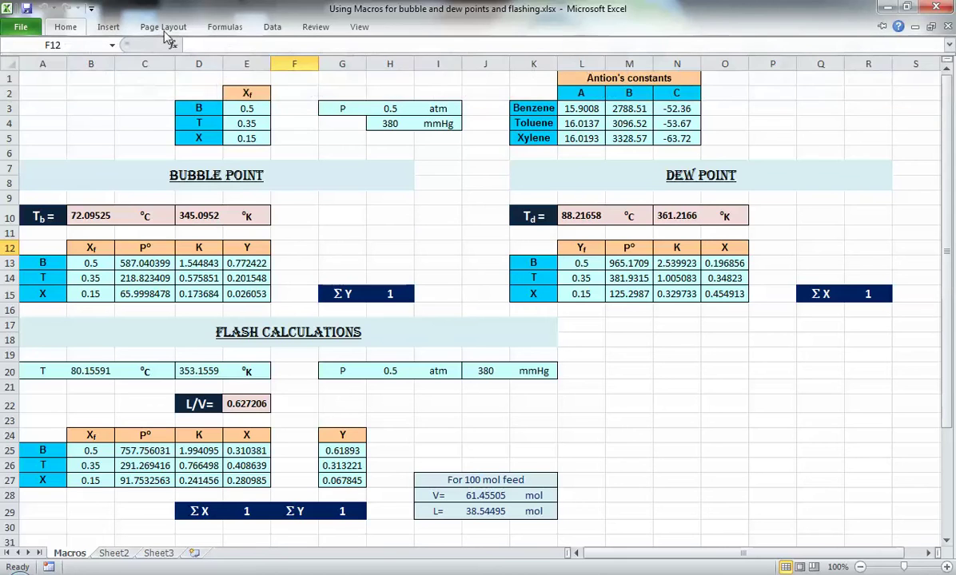
key(ctrl+F1)
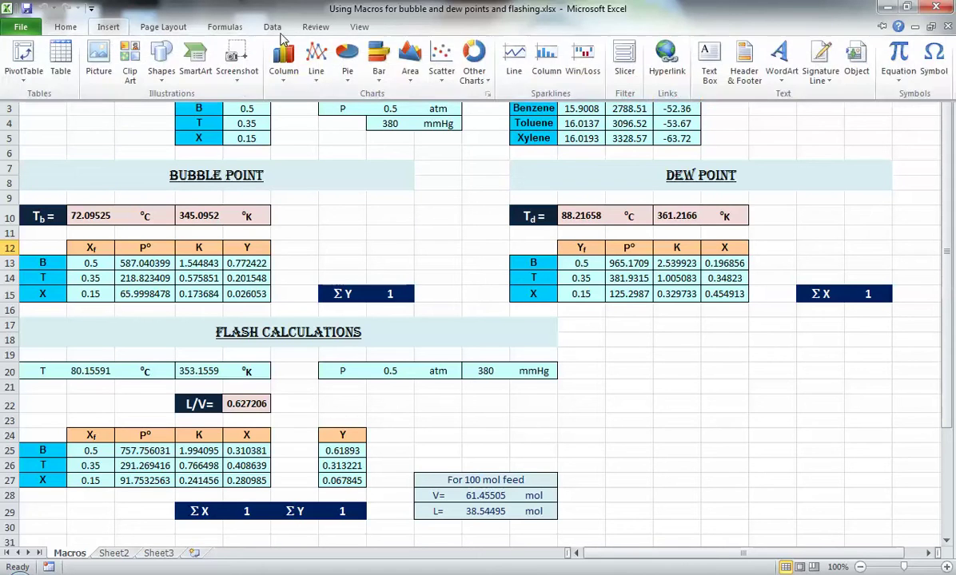
scroll(272, 40, down, 1)
click(359, 28)
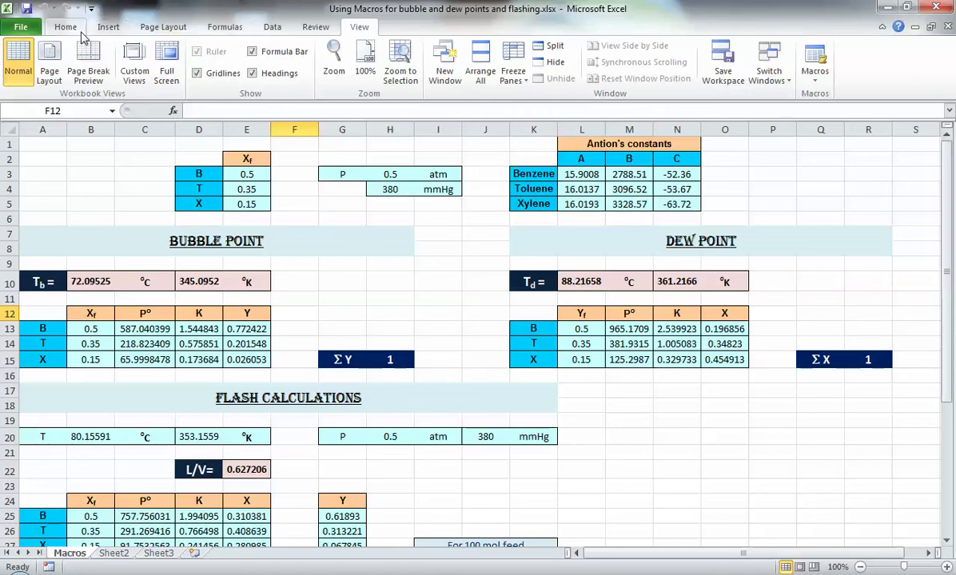
Enable the Developer tab in the Excel ribbon customization options.
click(21, 27)
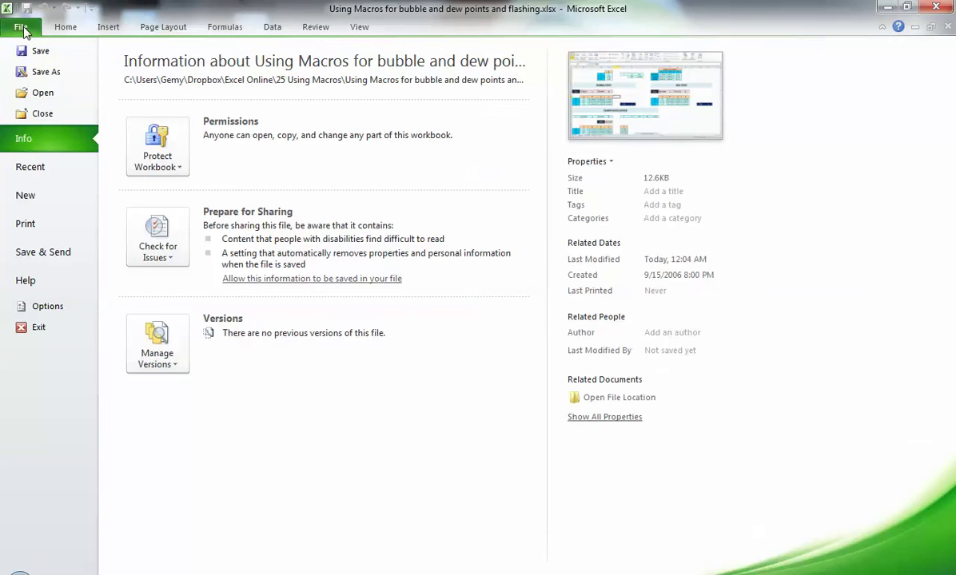
click(44, 306)
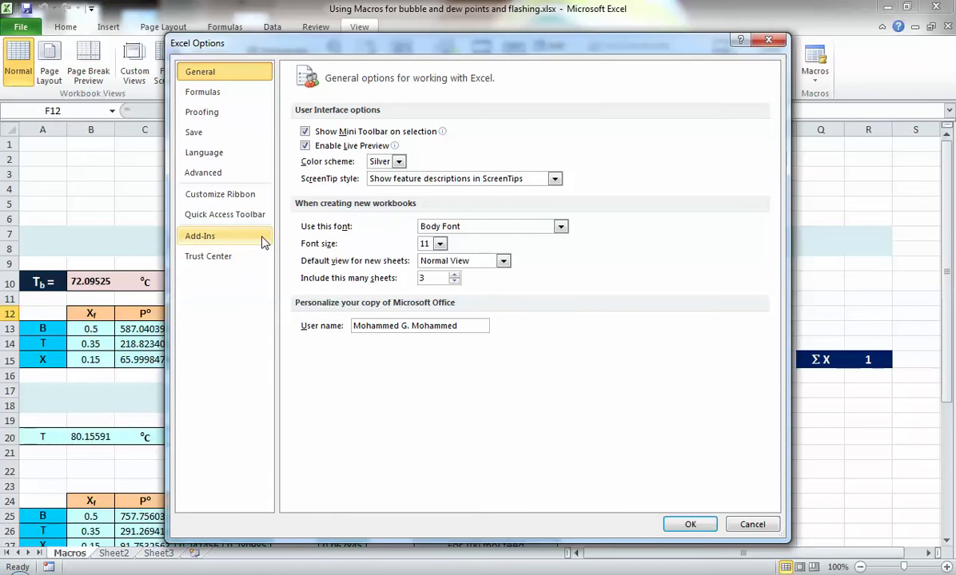
click(242, 180)
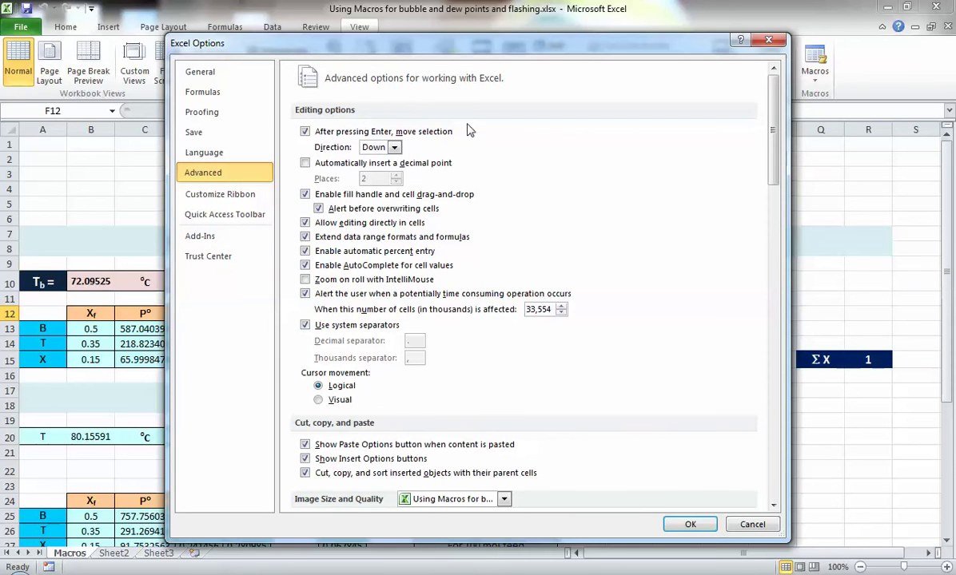
click(258, 93)
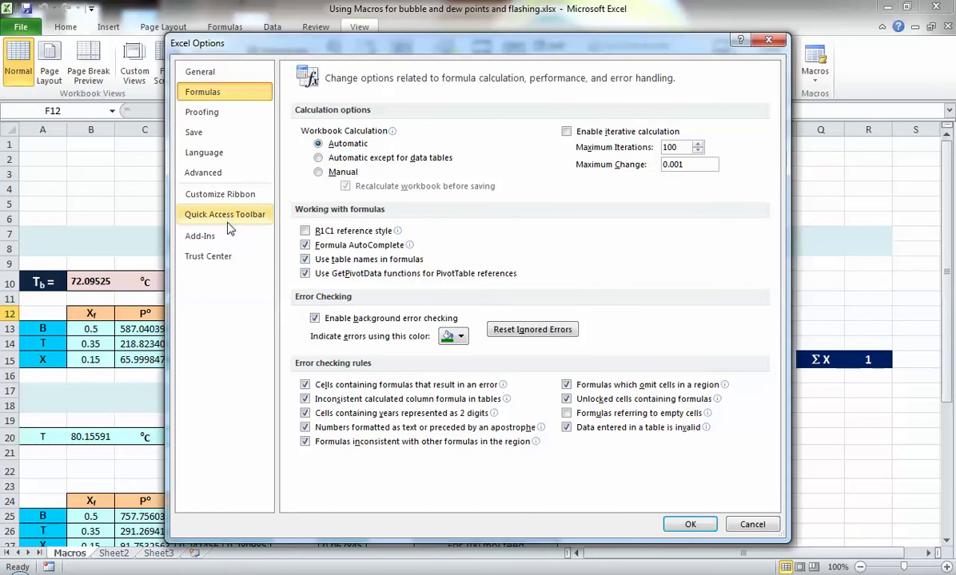
click(214, 168)
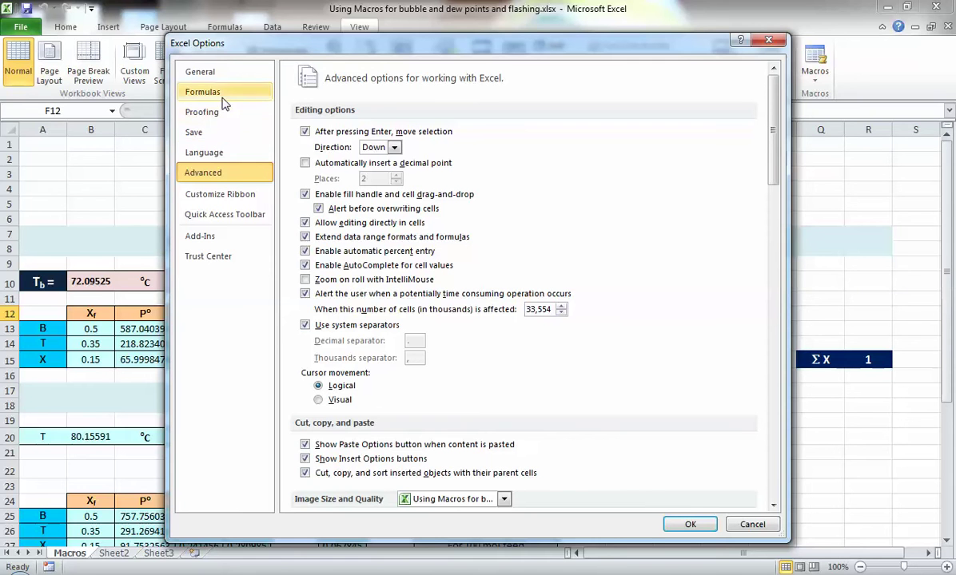
click(224, 195)
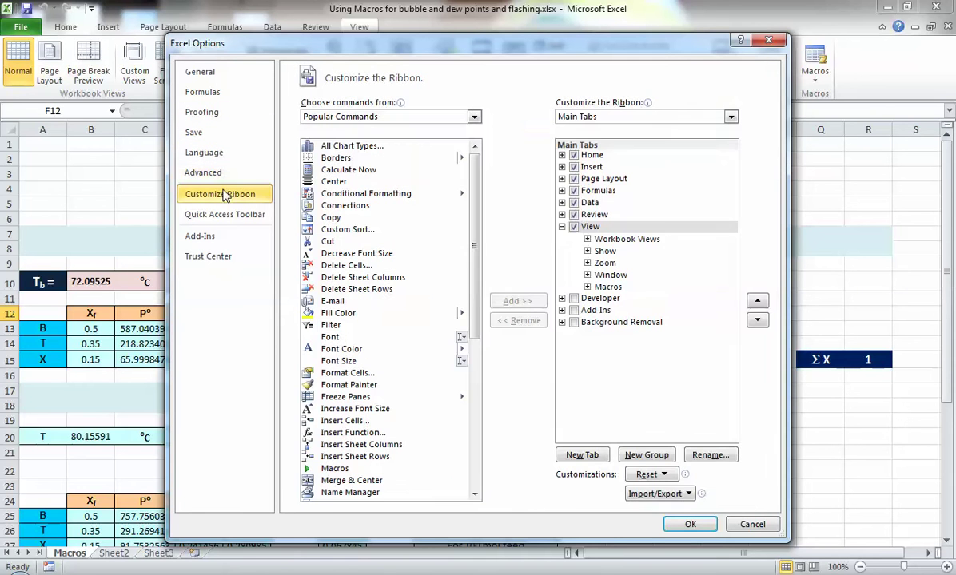
click(562, 228)
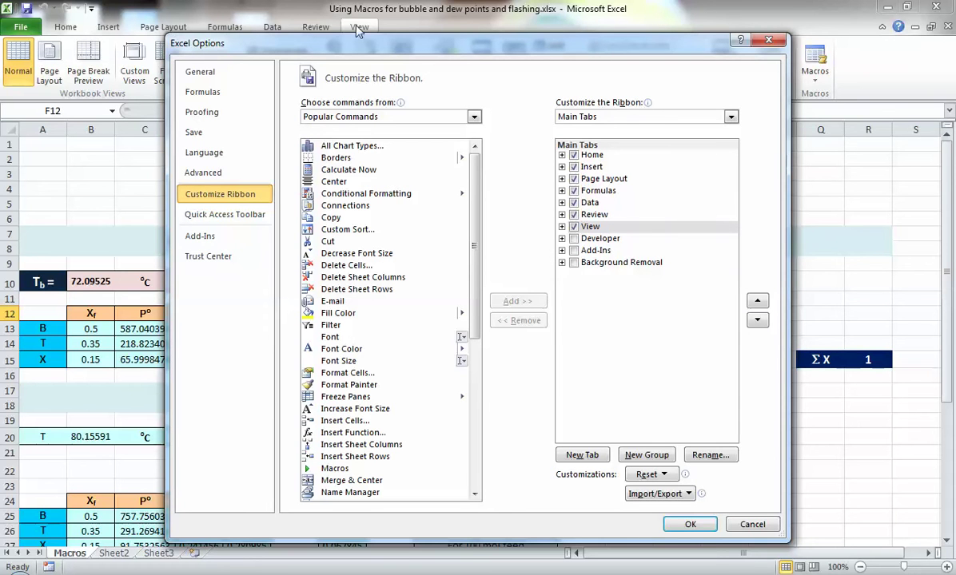
click(577, 241)
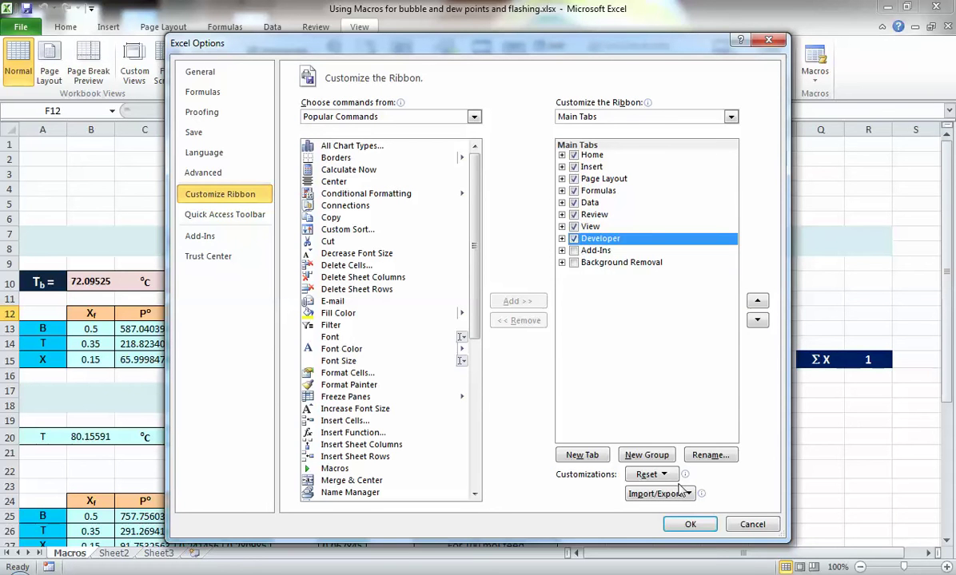
click(689, 524)
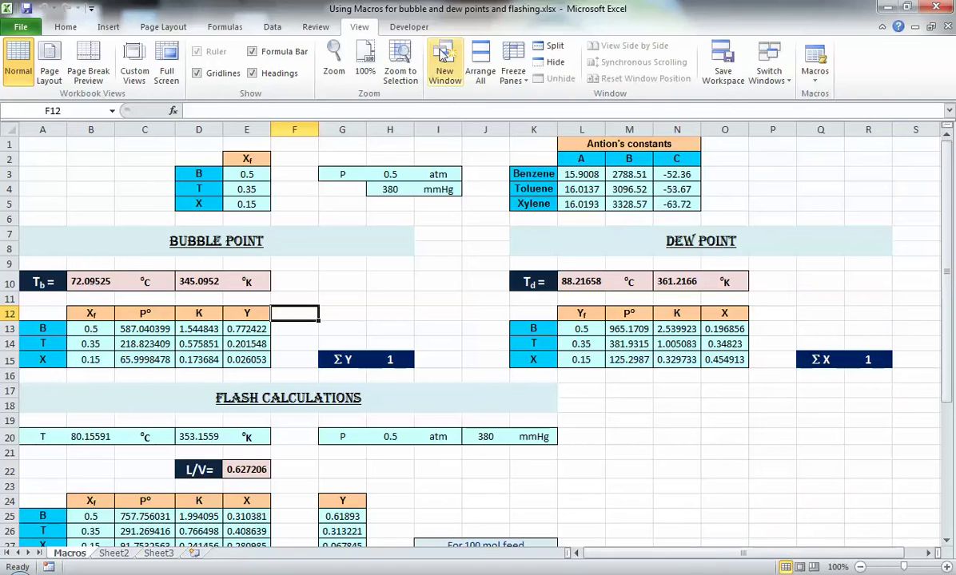
Try to start recording a macro named "Bubble point", stored in this workbook.
click(412, 27)
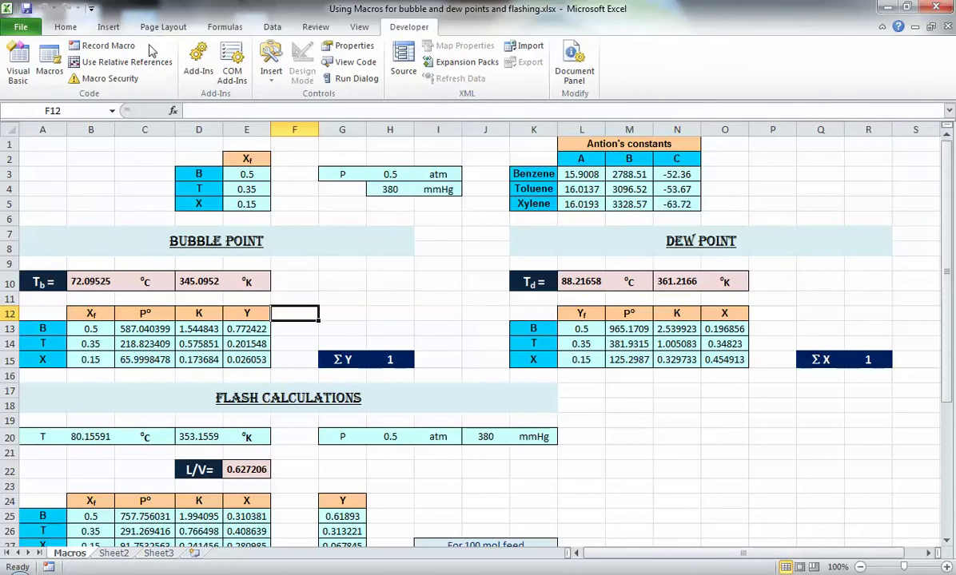
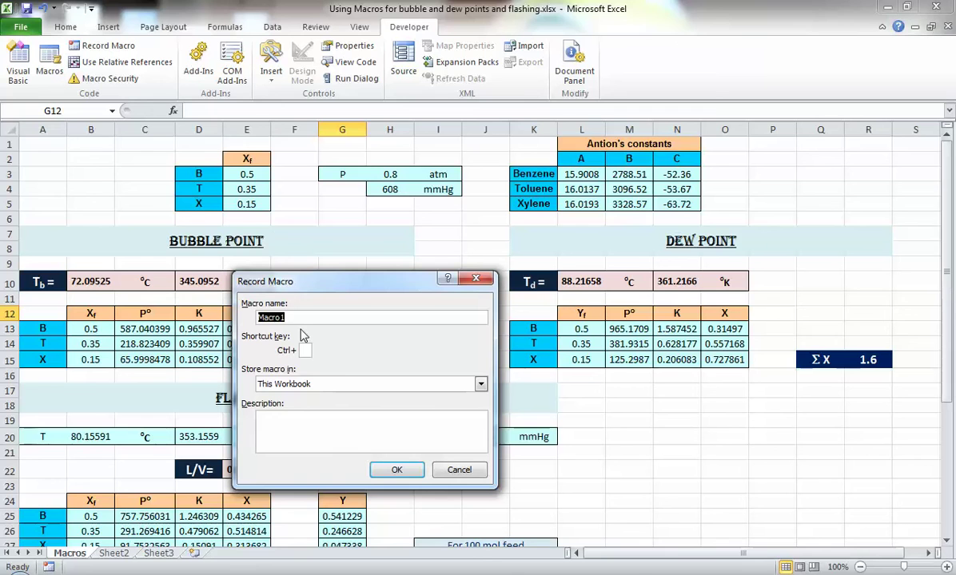
text(Bubble pi)
key(BackSpace)
text(oin)
text(nt)
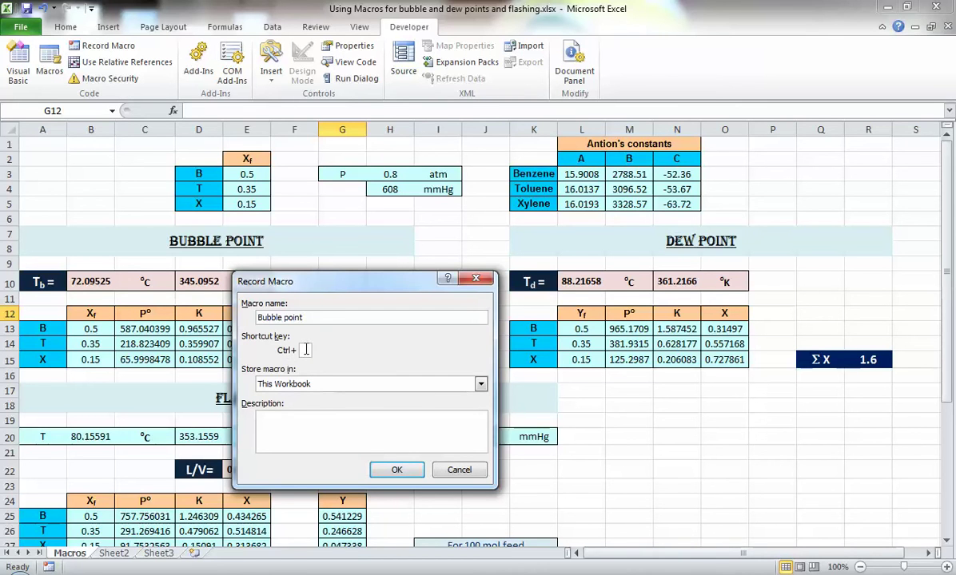
click(305, 349)
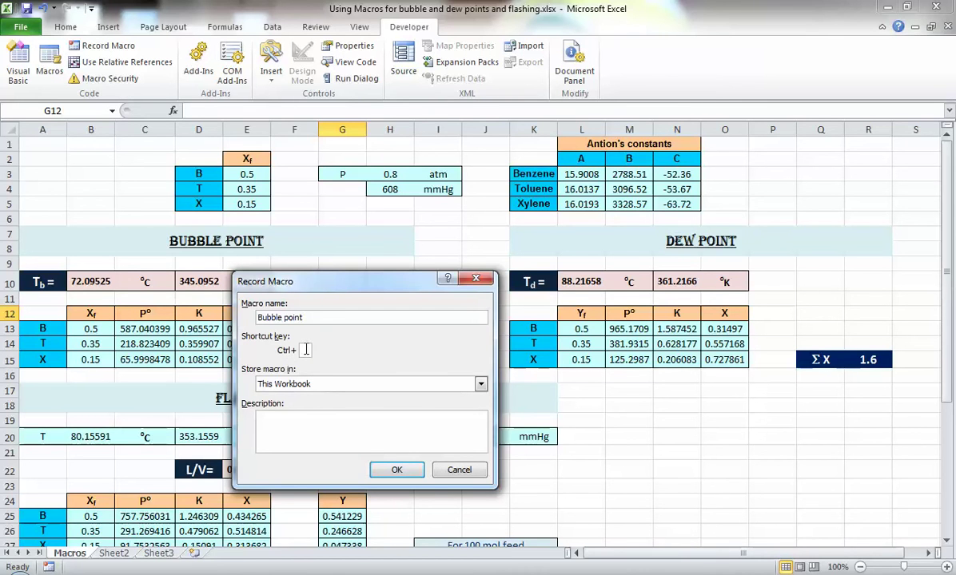
click(397, 472)
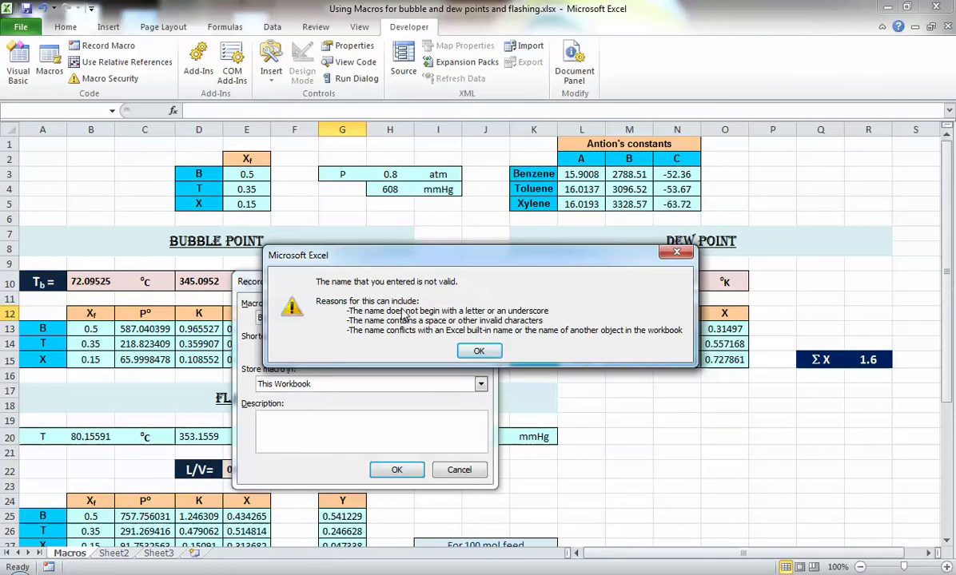
Correct the new macro's name to Bubble_point and start recording it.
click(478, 351)
click(292, 318)
click(281, 317)
key(BackSpace)
text(_point)
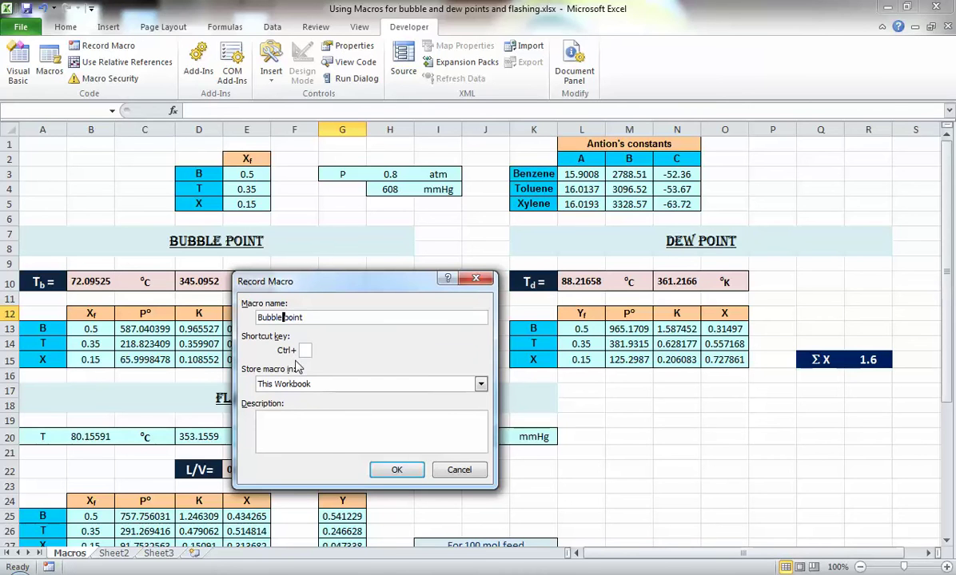
click(398, 469)
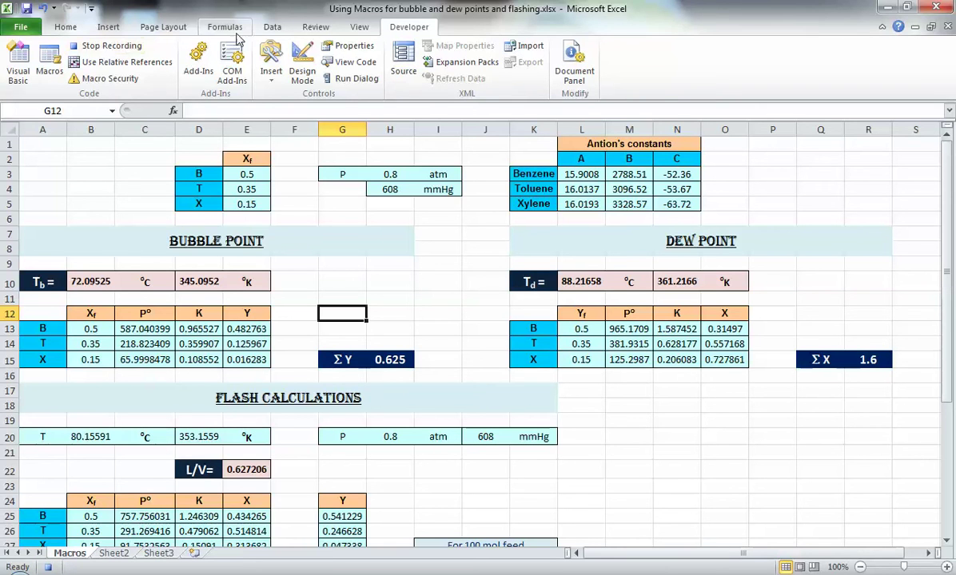
Goal Seek the bubble point ΣY cell H15 to 1 by changing temperature cell B10, and stop the macro recording.
click(264, 27)
click(667, 73)
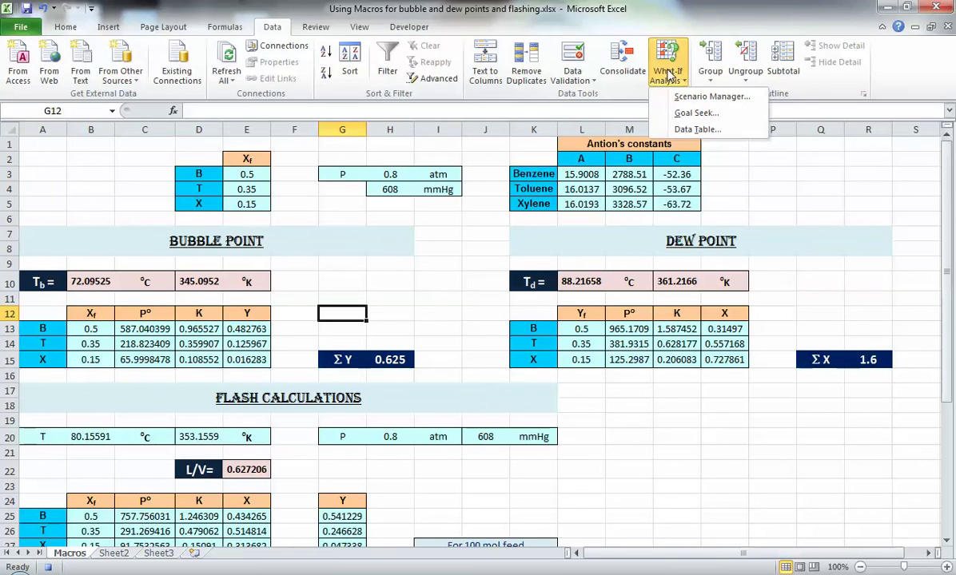
click(689, 112)
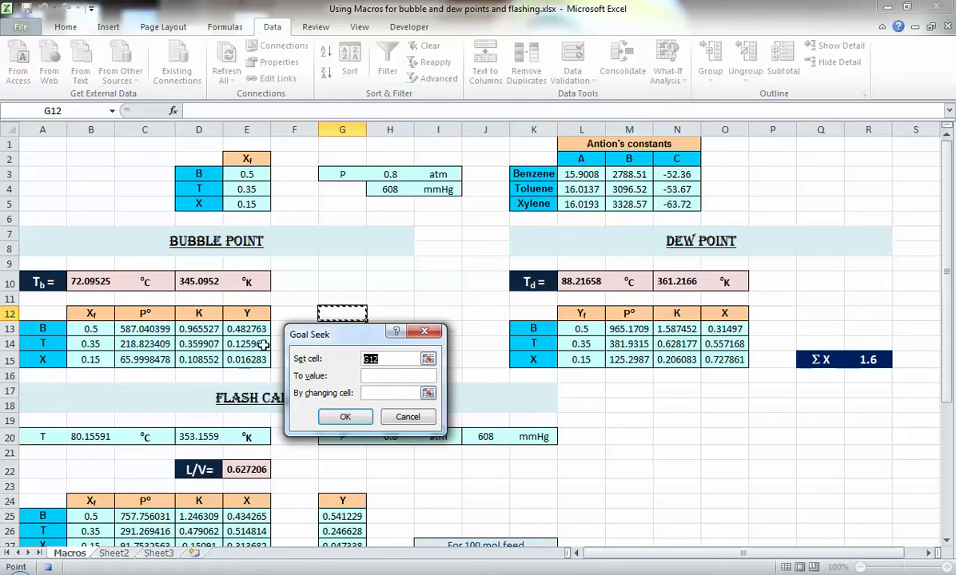
drag(302, 337, 355, 380)
click(390, 359)
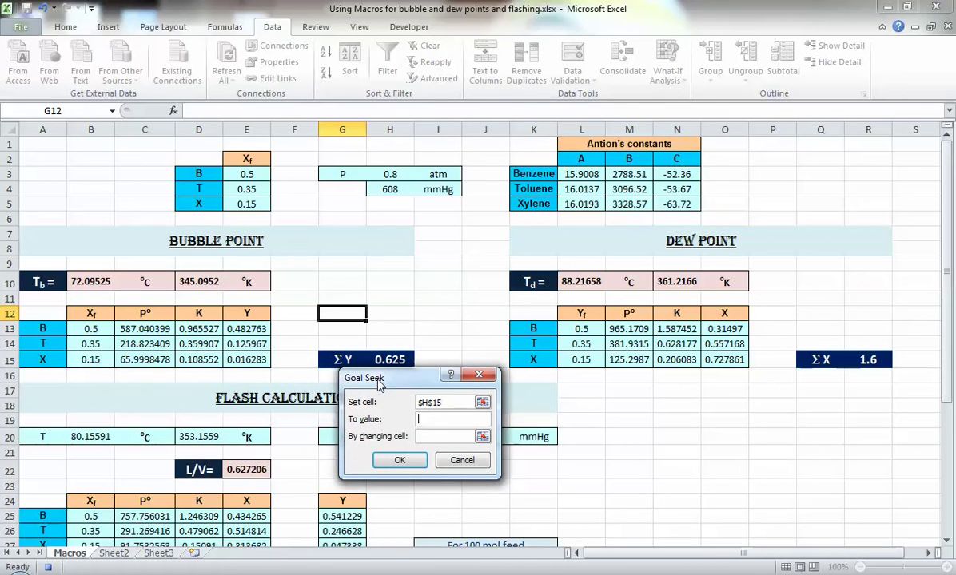
key(Tab)
text(1)
key(Tab)
click(94, 281)
click(400, 460)
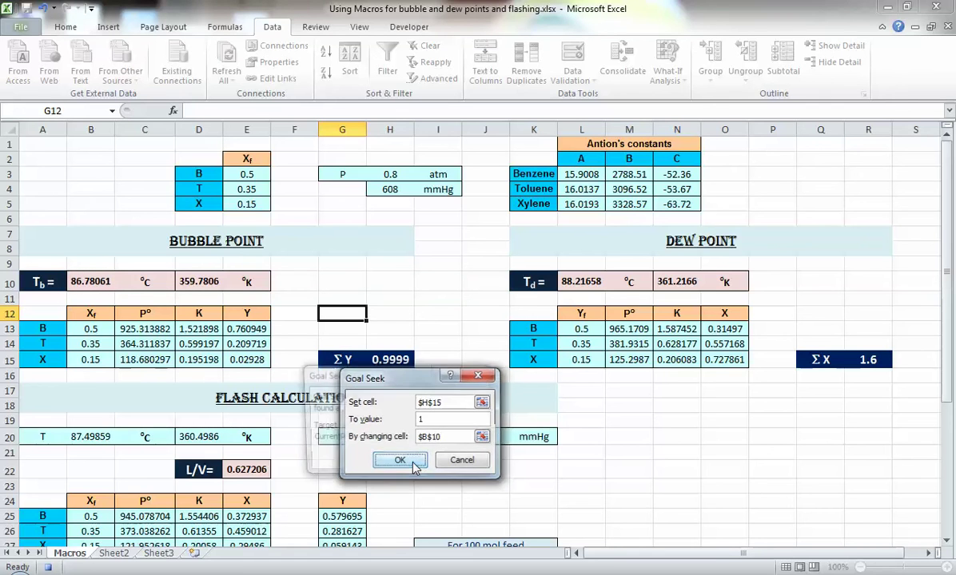
click(400, 459)
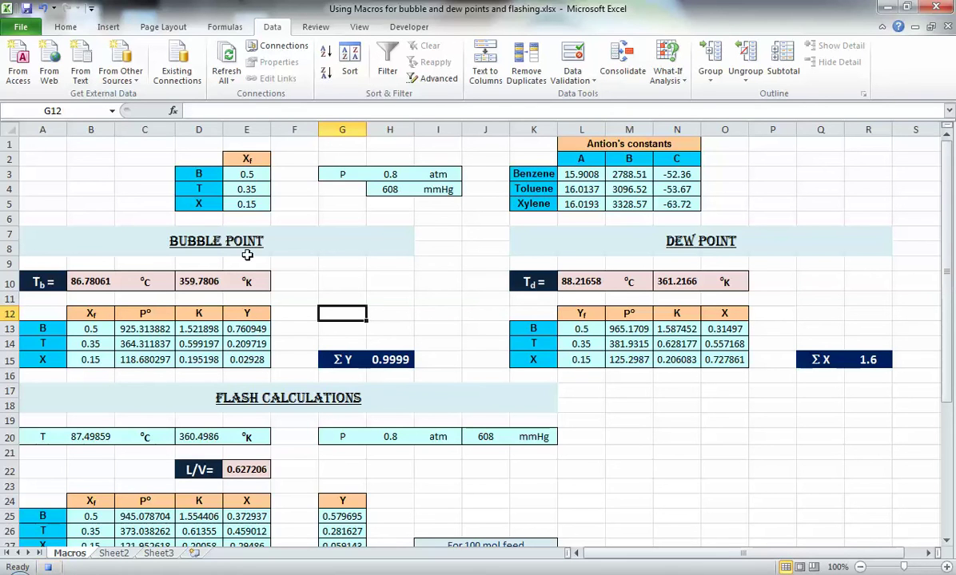
click(408, 27)
click(104, 46)
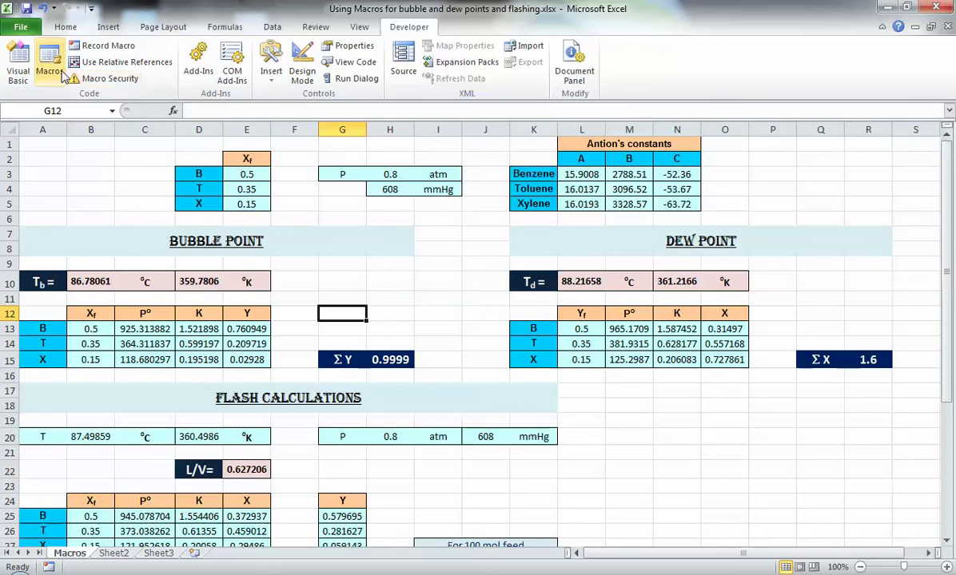
Check the list of recorded macros, and set the pressure P in cell H3 to 0.7 atm.
click(50, 72)
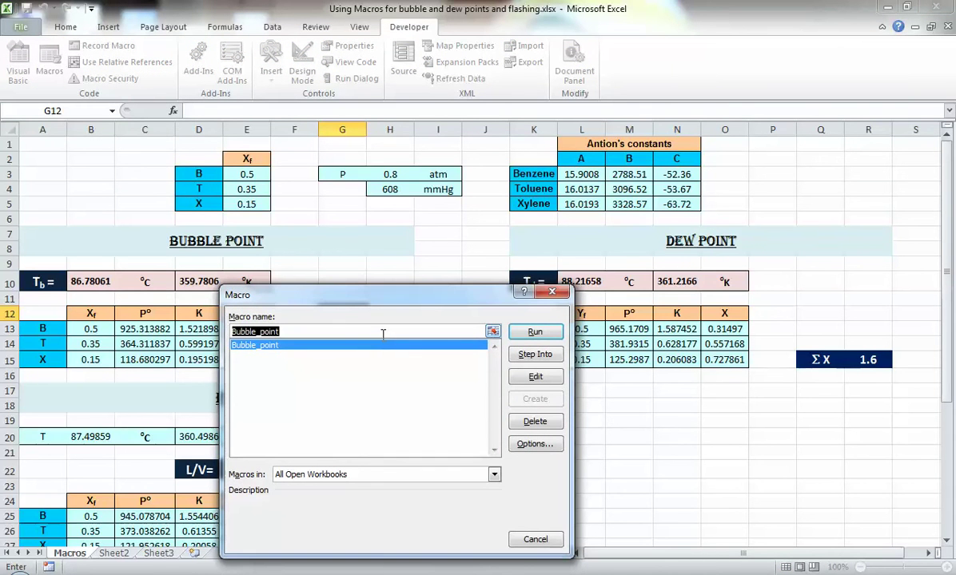
click(535, 331)
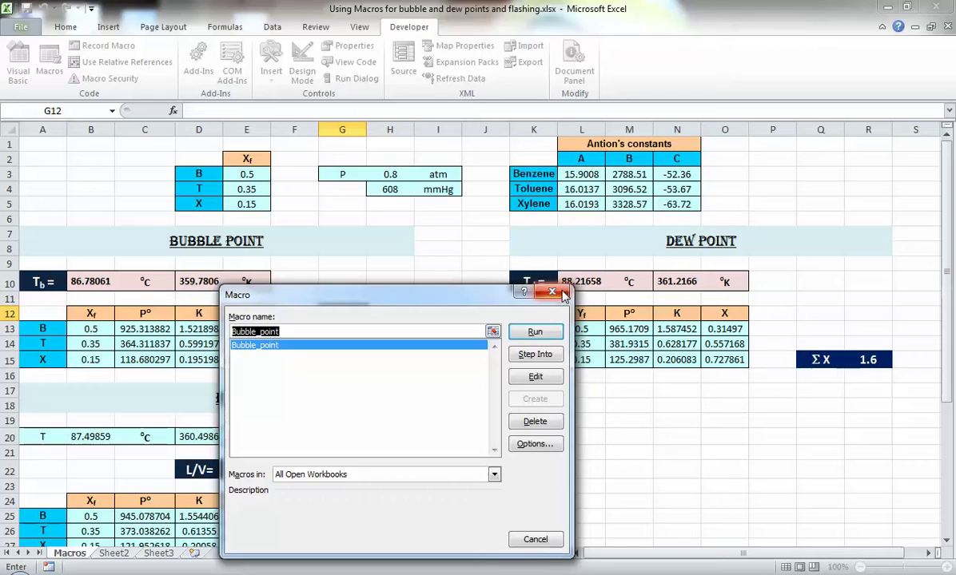
click(394, 173)
text(.7)
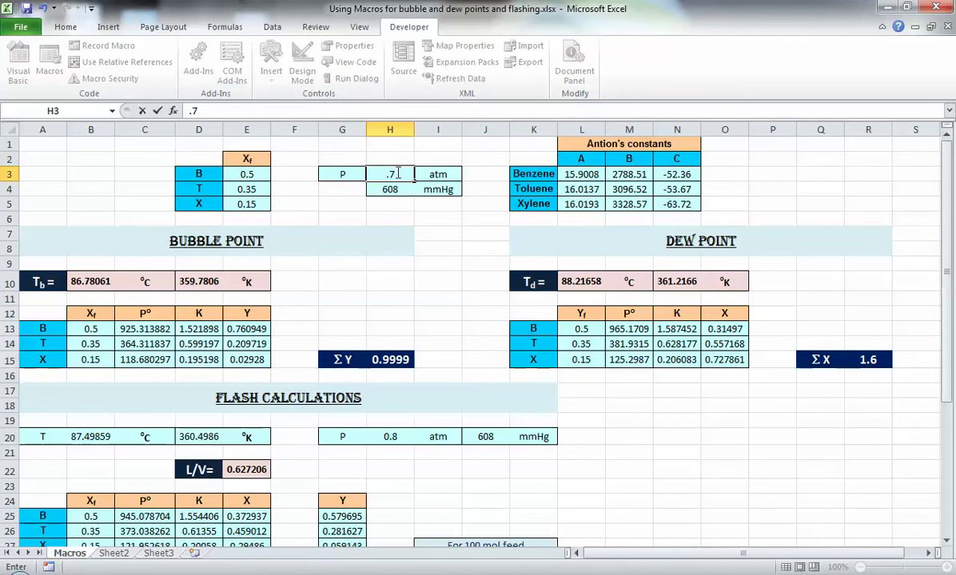
key(Return)
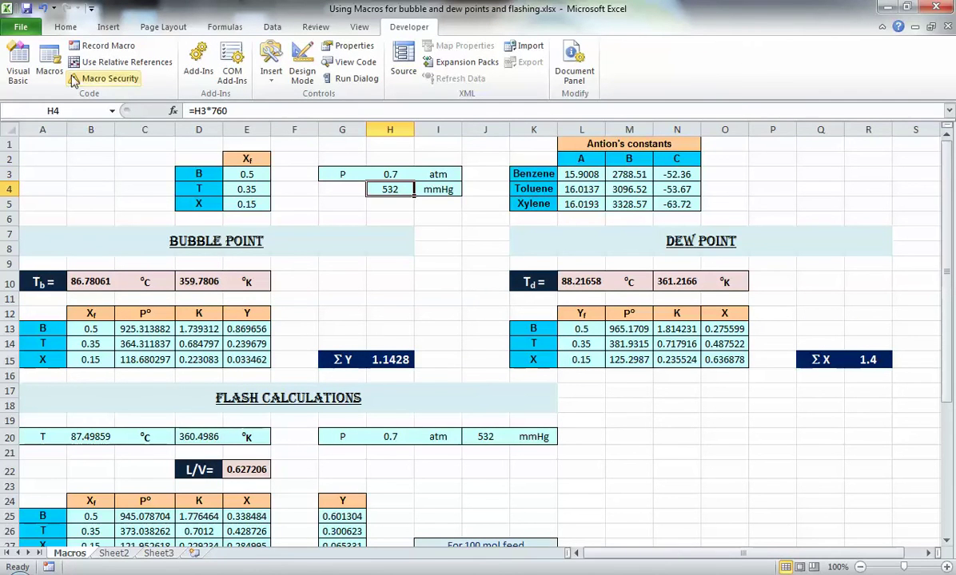
Run the Bubble_point macro to recalculate the bubble point temperature for the current pressure.
click(45, 60)
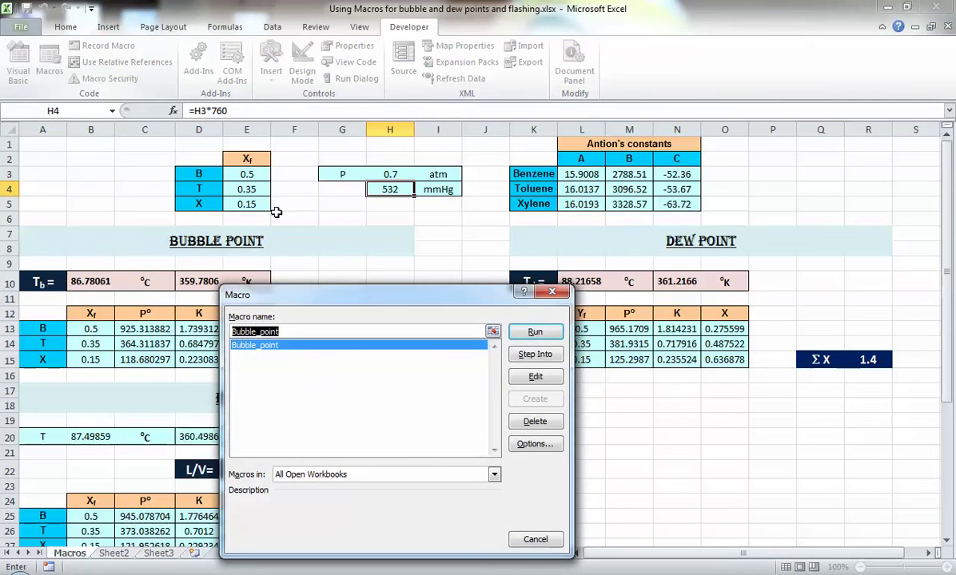
drag(368, 295, 659, 237)
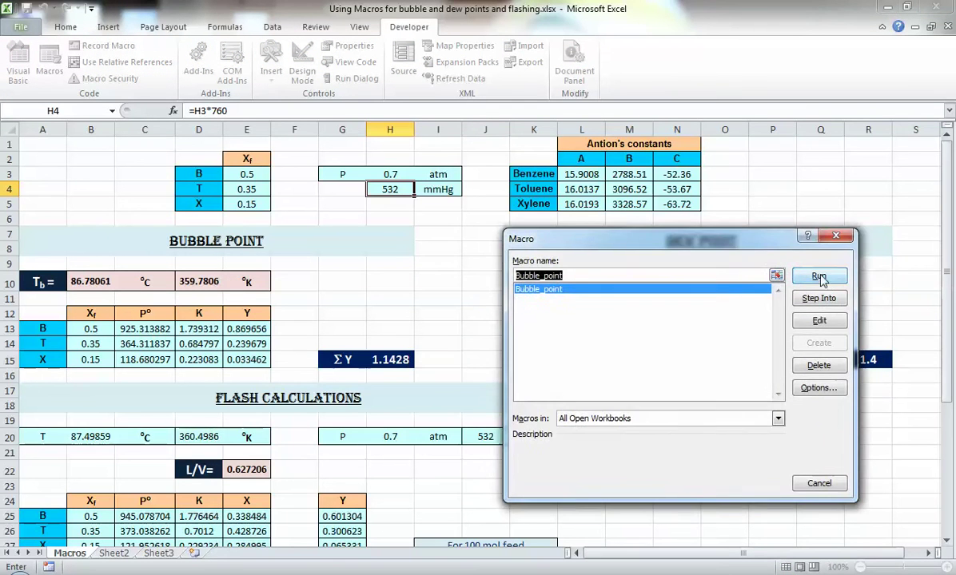
click(824, 274)
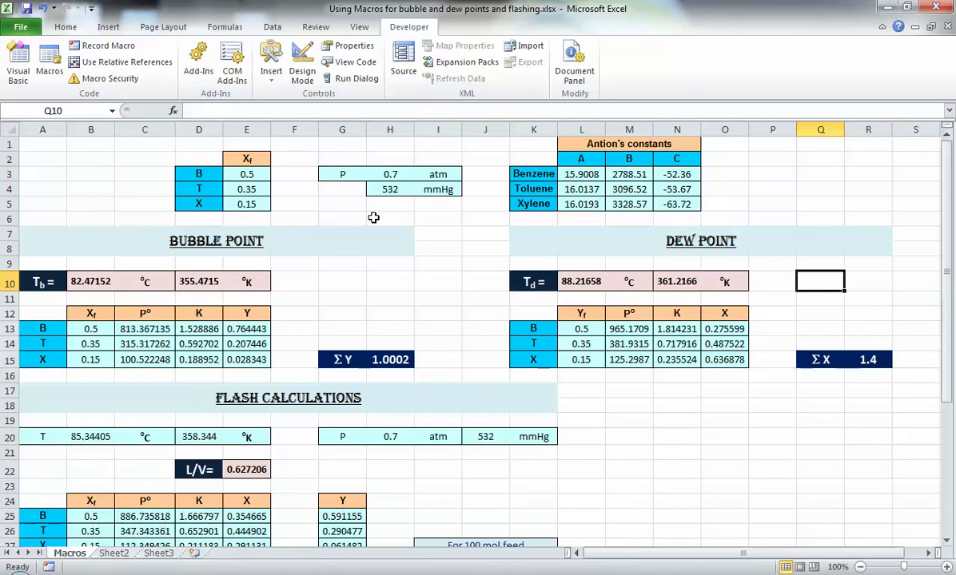
click(271, 27)
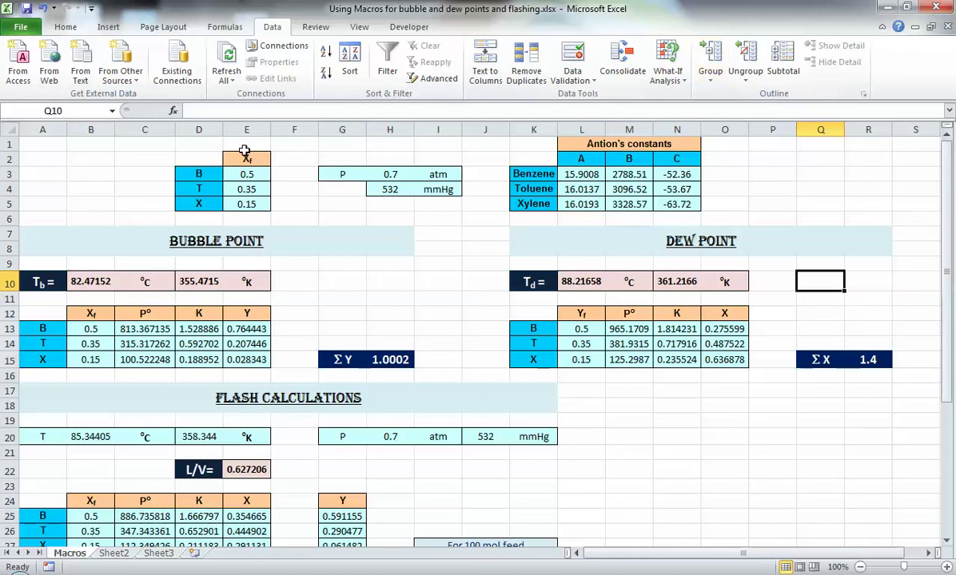
click(409, 27)
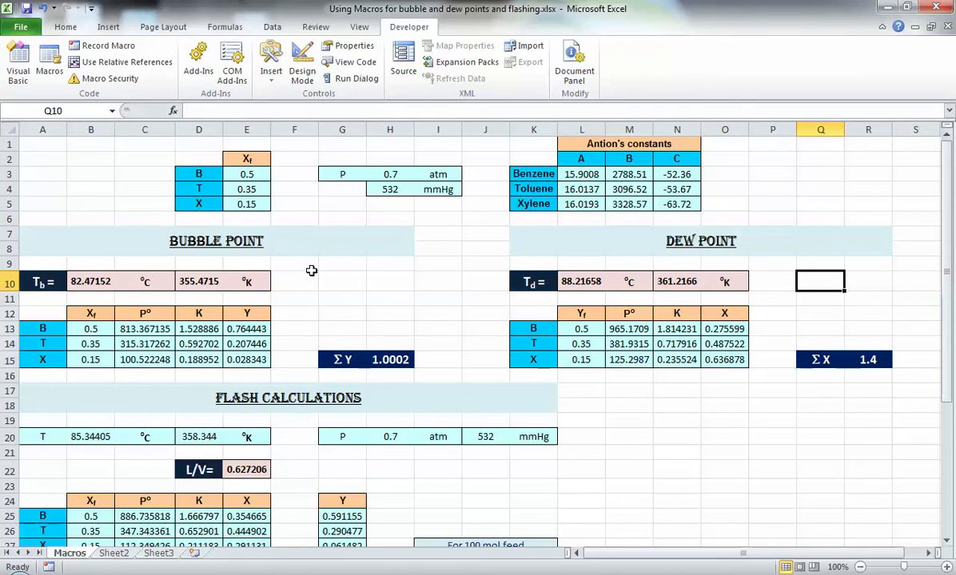
click(341, 300)
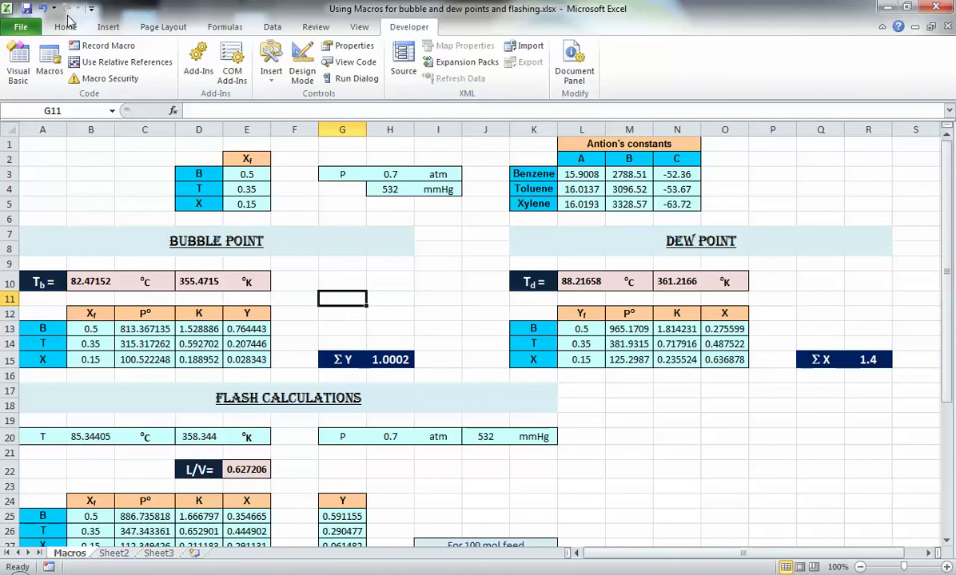
Insert a text box labelled "Bubble Point", about 1.01" wide and 0.29" high, in the empty area above the ΣY cells.
click(107, 27)
click(161, 63)
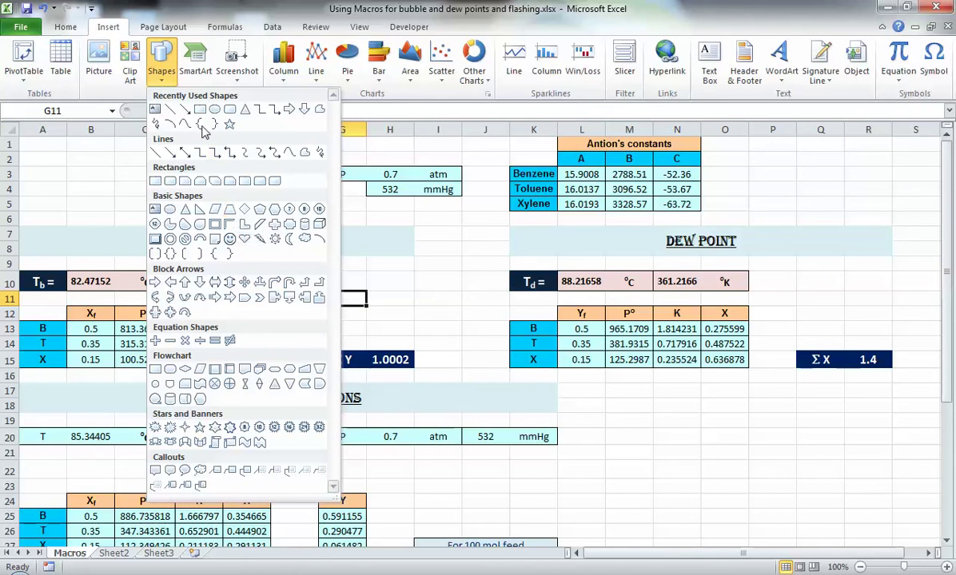
click(155, 112)
drag(346, 293, 363, 316)
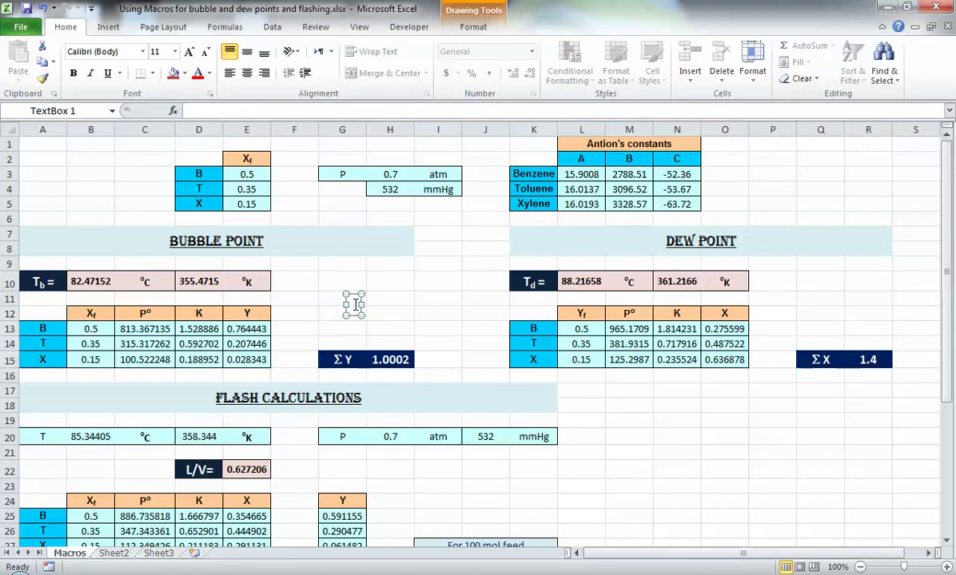
text(Bubble P)
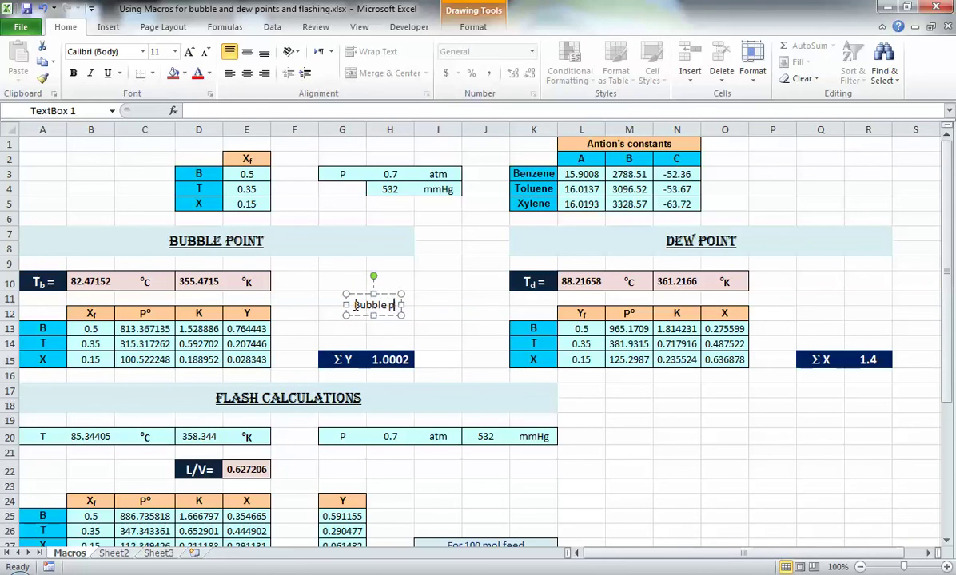
text(oint)
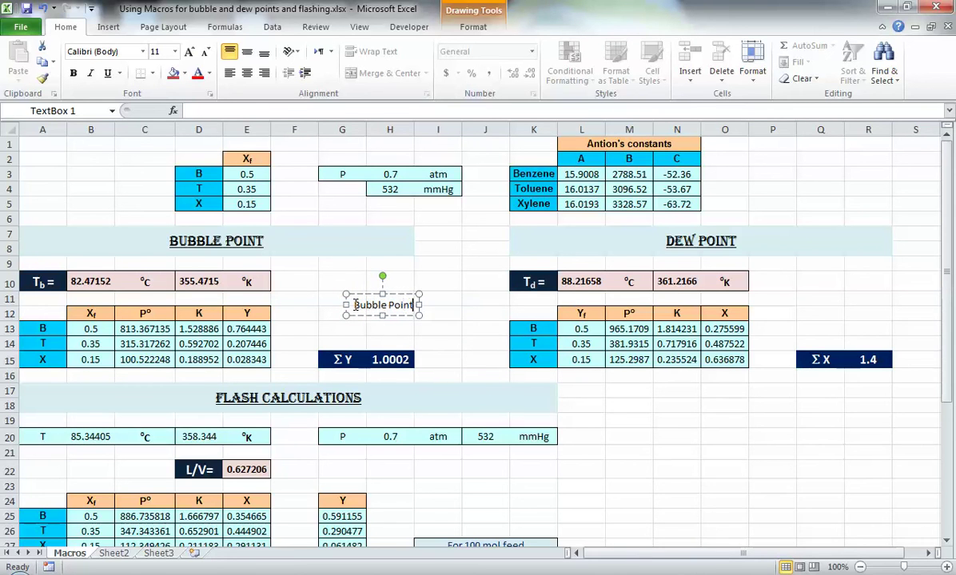
drag(363, 318, 348, 318)
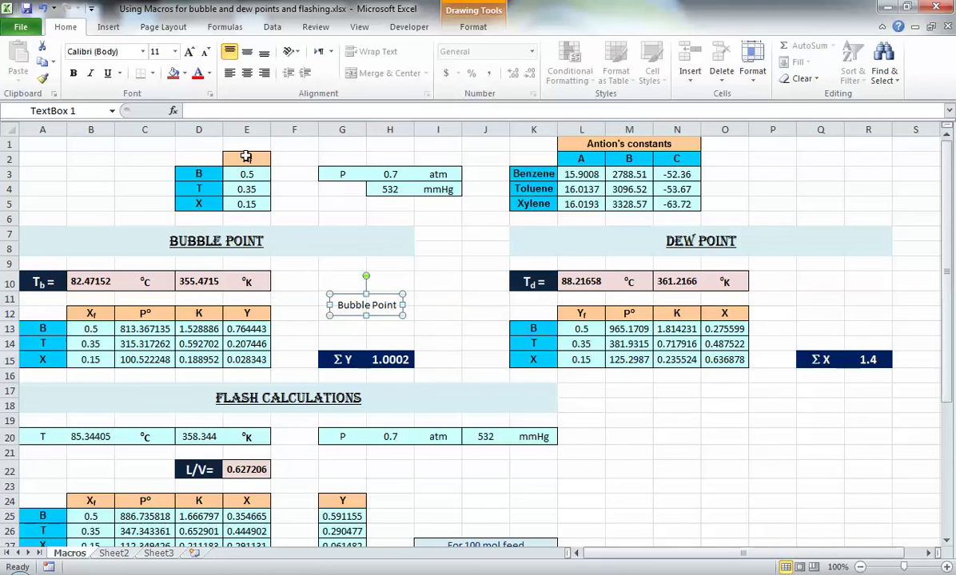
Format the Bubble Point text box with a red fill and bold white text, and nudge it slightly down and left above ΣY.
click(473, 27)
click(356, 47)
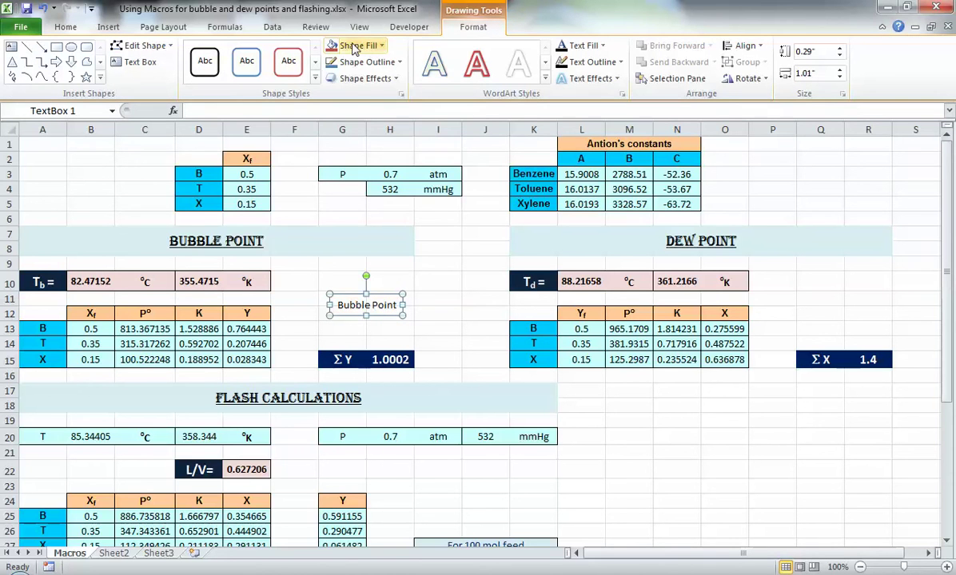
click(356, 47)
click(336, 48)
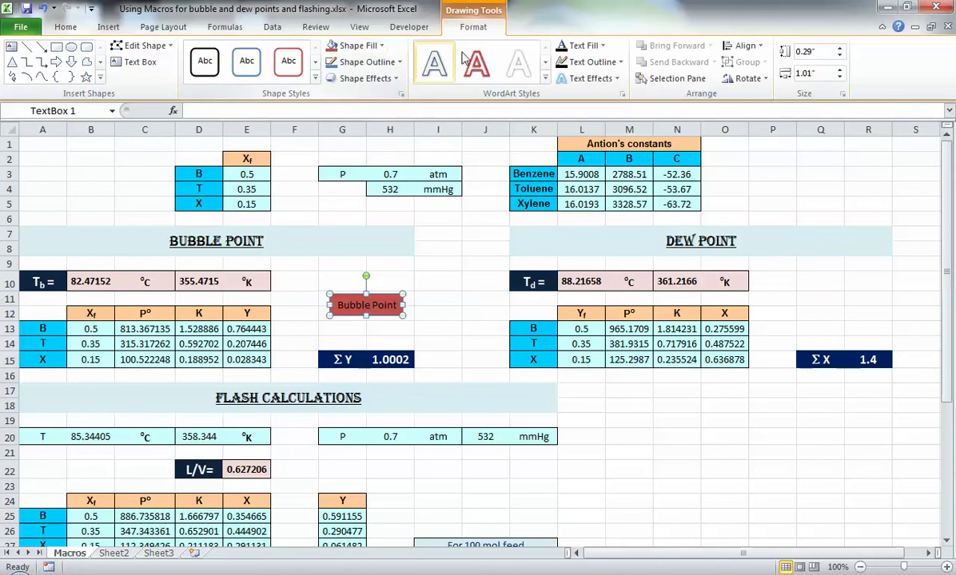
click(605, 45)
click(358, 104)
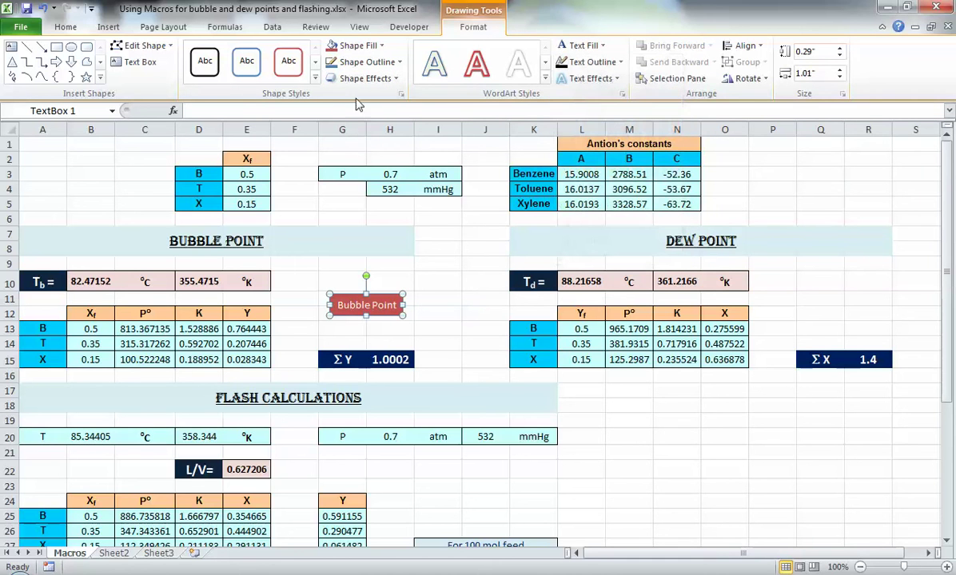
click(65, 26)
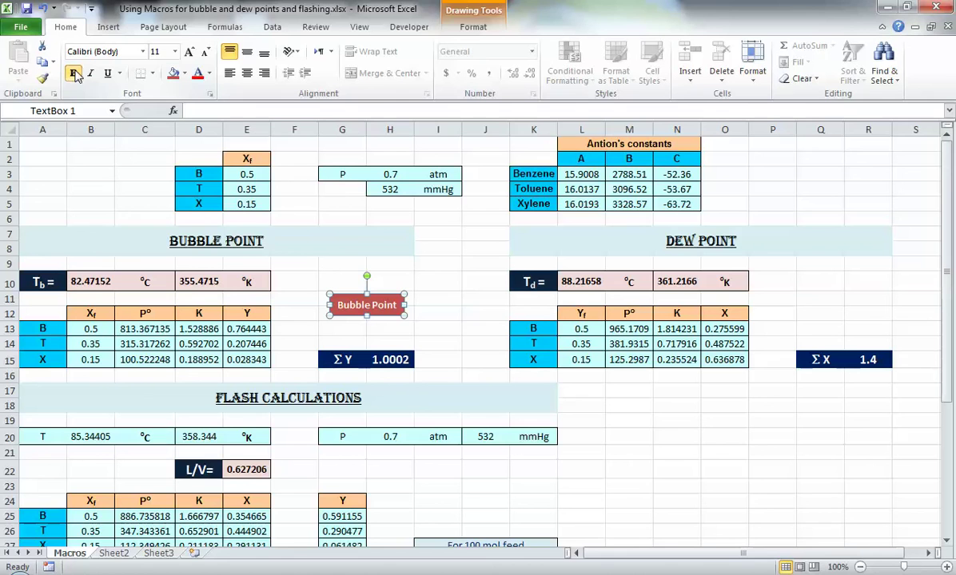
drag(358, 319, 353, 324)
click(438, 314)
click(393, 306)
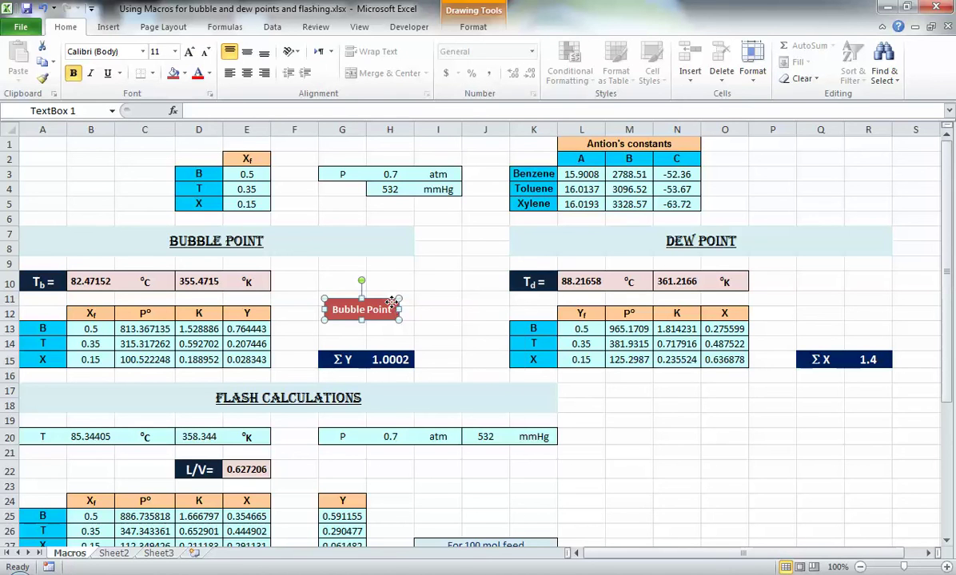
Assign a new macro named Bubble_point_button to the Bubble Point text box and start recording it in this workbook.
right_click(393, 304)
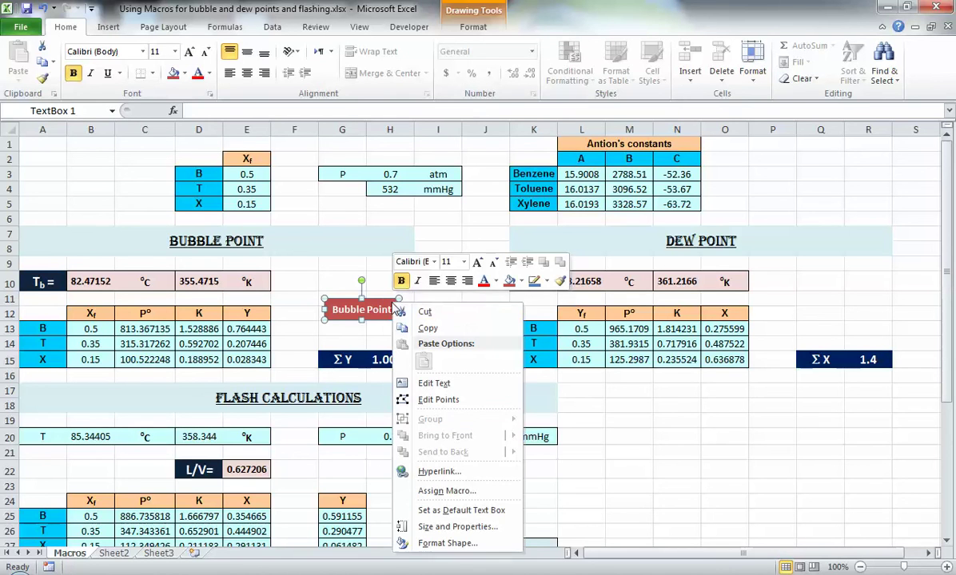
click(446, 492)
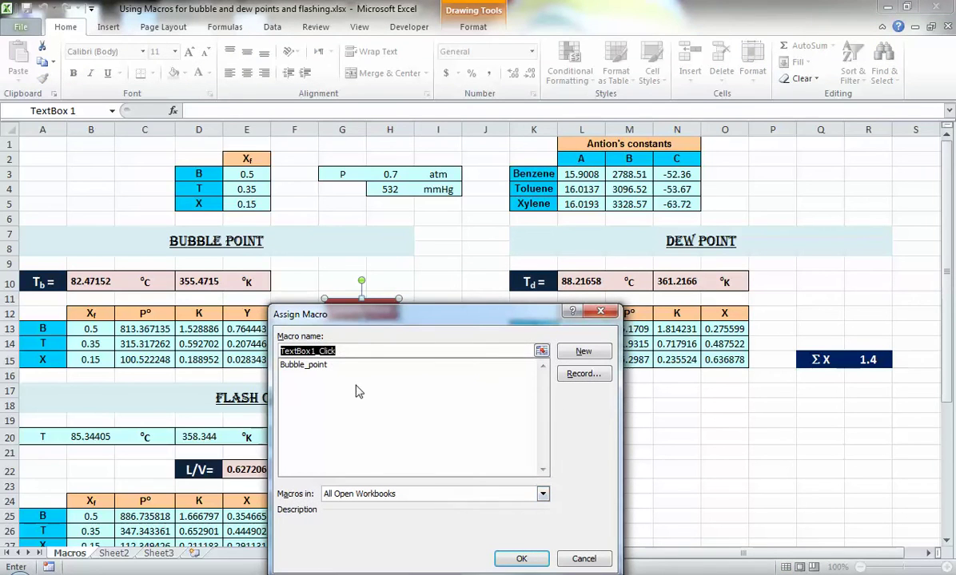
text(Bubble)
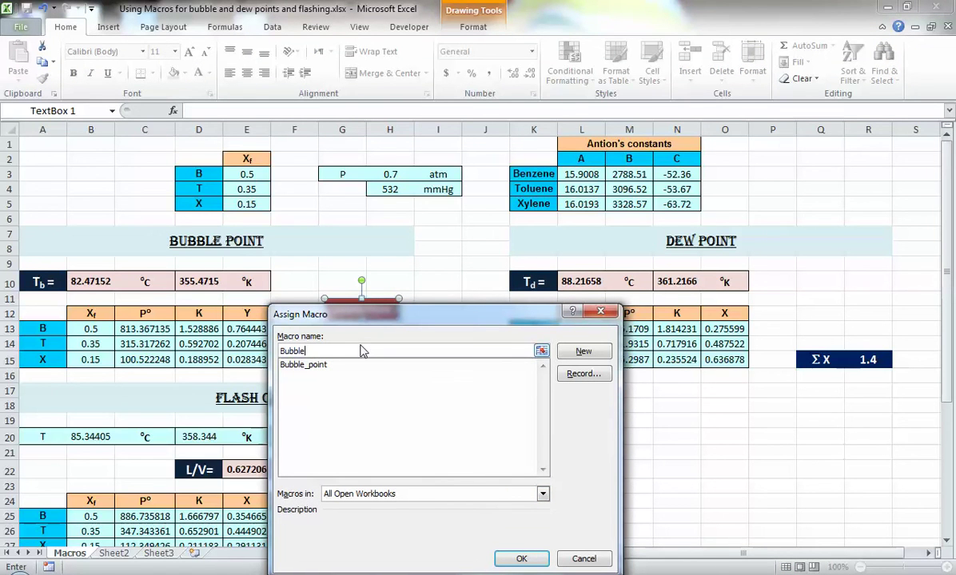
text(_point_1)
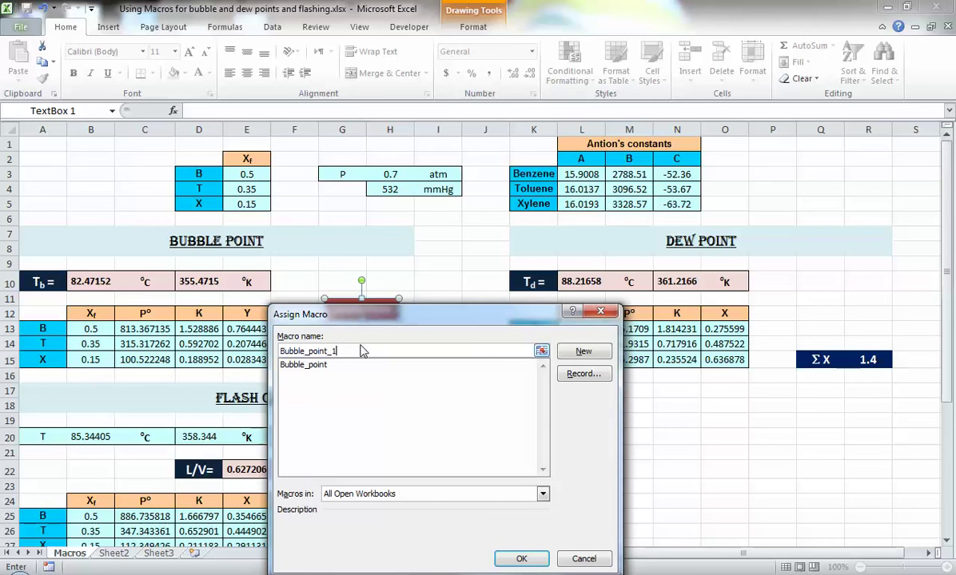
key(BackSpace)
text(button)
click(579, 375)
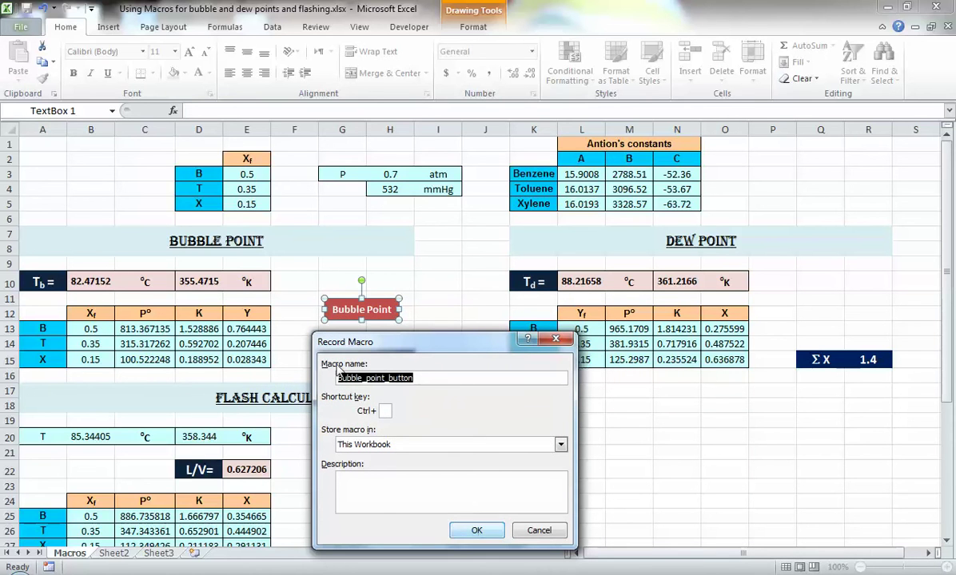
click(478, 531)
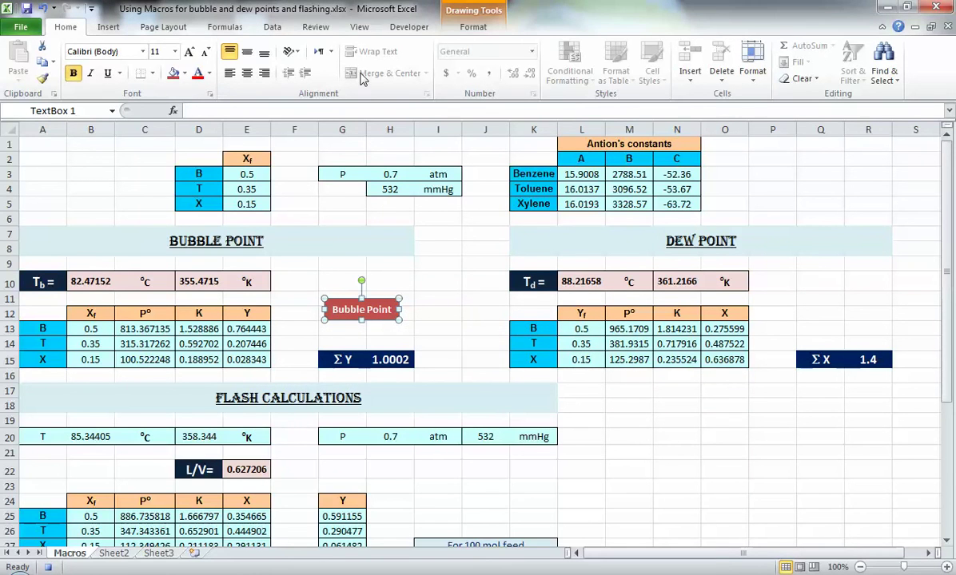
click(272, 27)
click(668, 76)
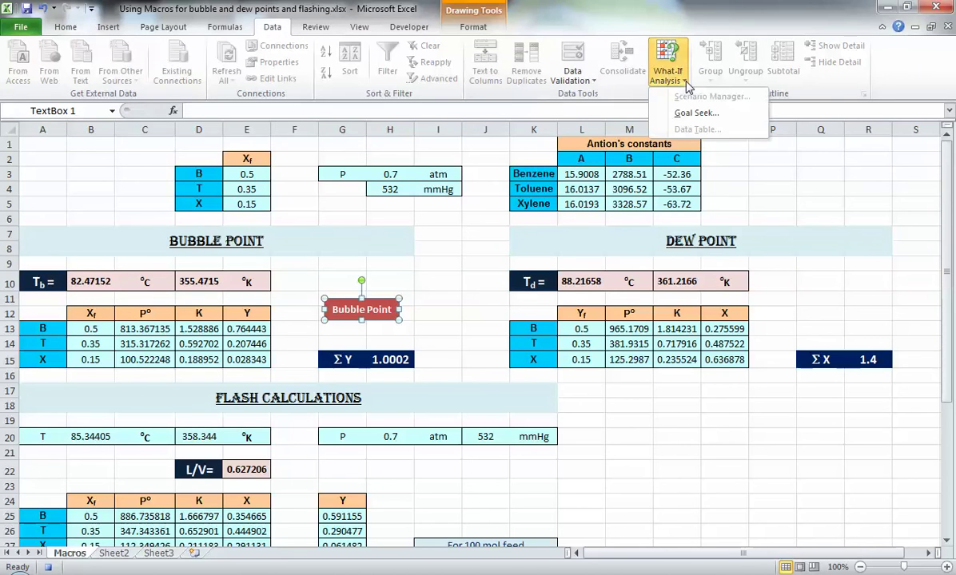
click(684, 83)
click(681, 82)
click(315, 28)
click(266, 27)
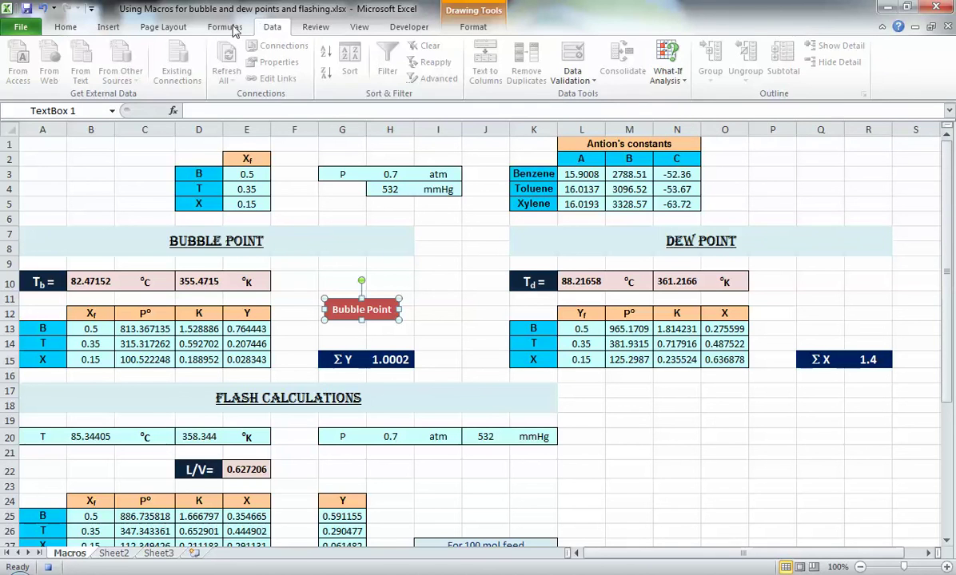
click(227, 28)
click(178, 30)
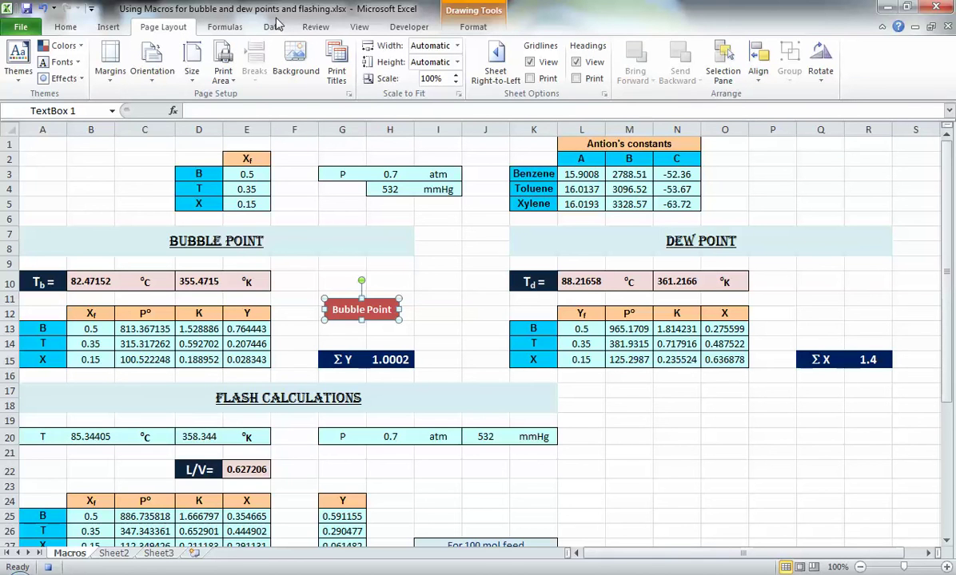
click(472, 29)
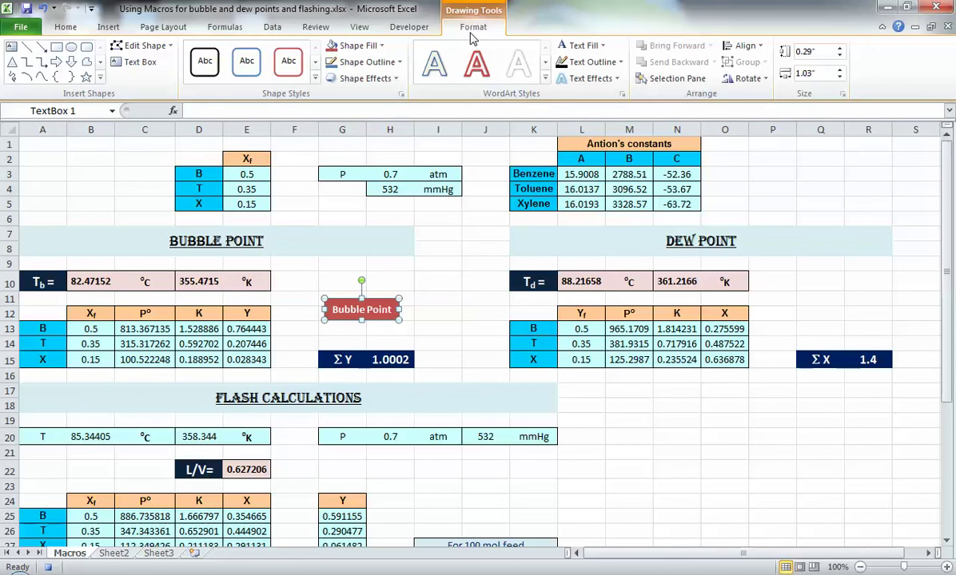
click(401, 28)
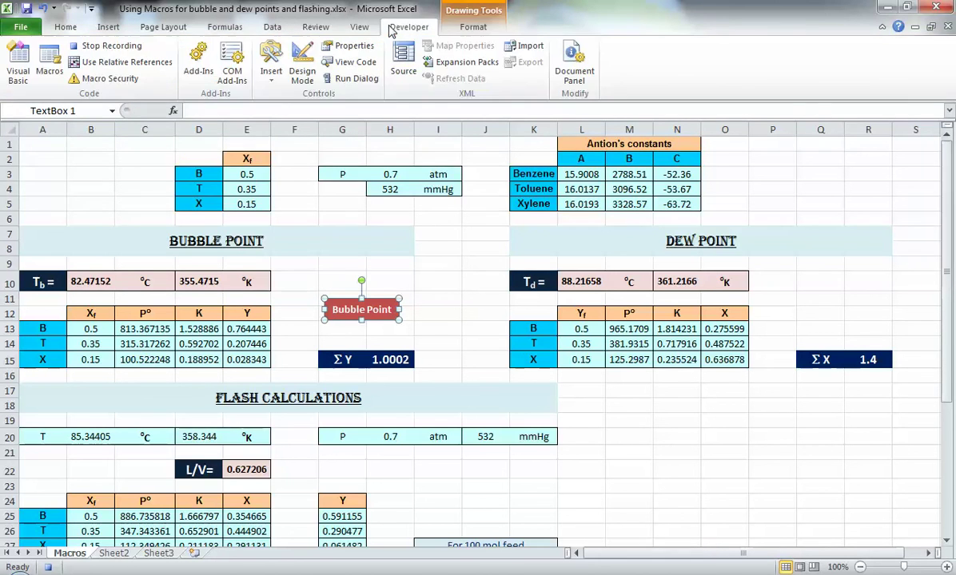
Goal Seek ΣY cell H15 to 1 by changing cell B10, and stop recording the text box's macro.
click(273, 27)
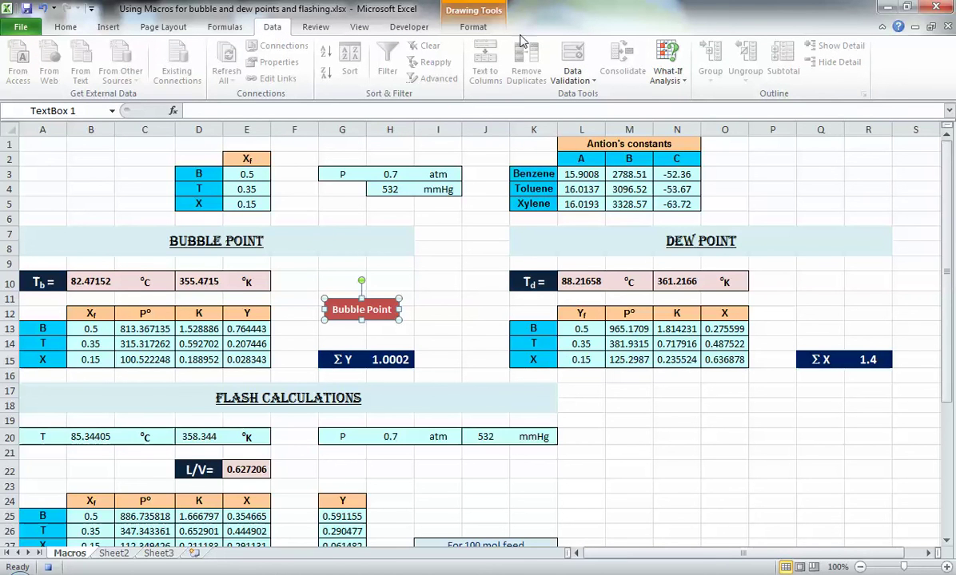
click(673, 75)
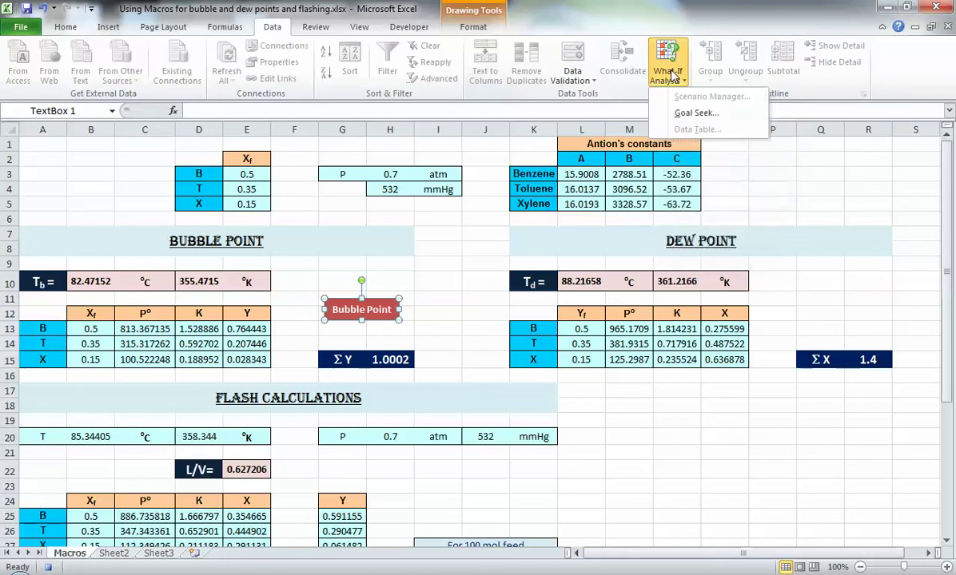
click(681, 114)
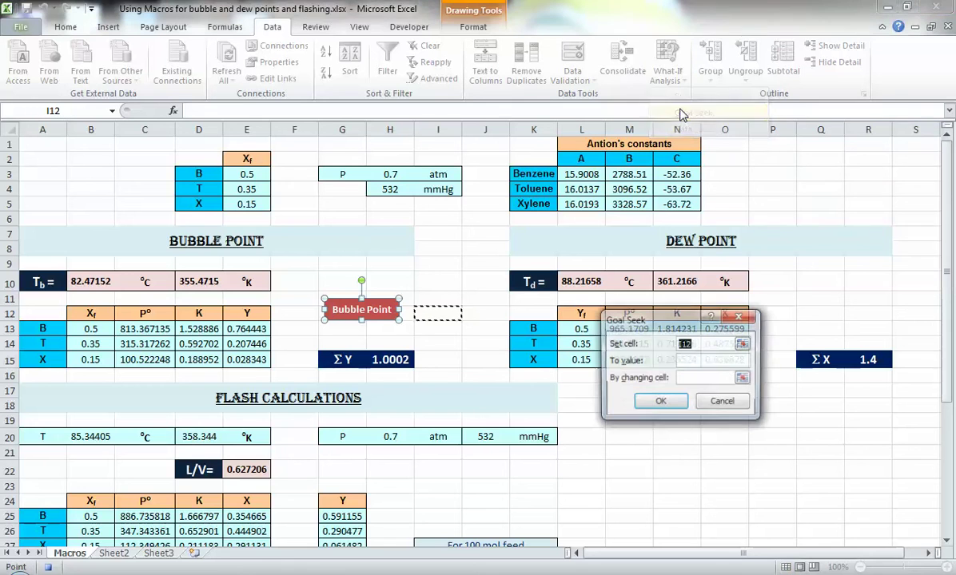
click(403, 360)
key(Tab)
text(1)
key(Tab)
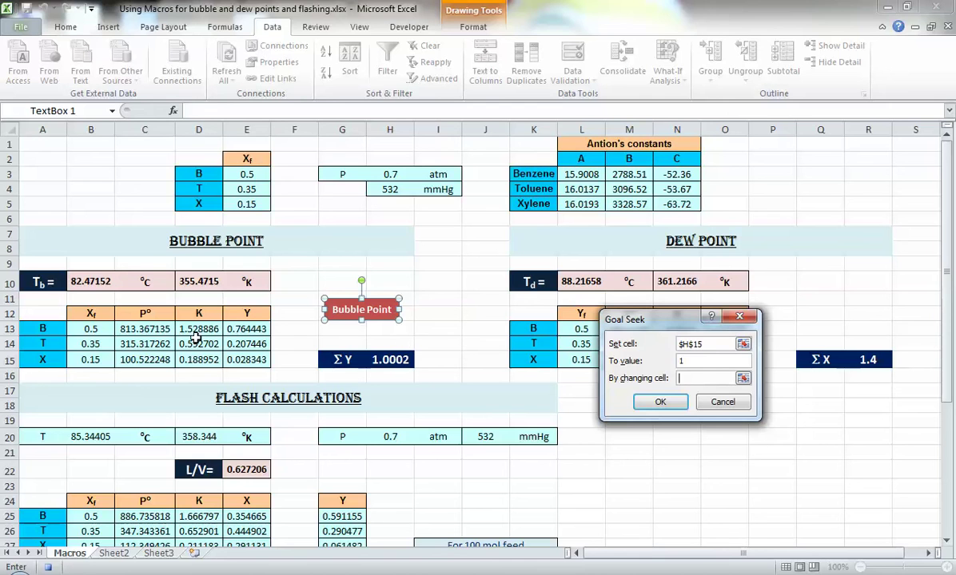
click(90, 282)
click(660, 402)
click(641, 398)
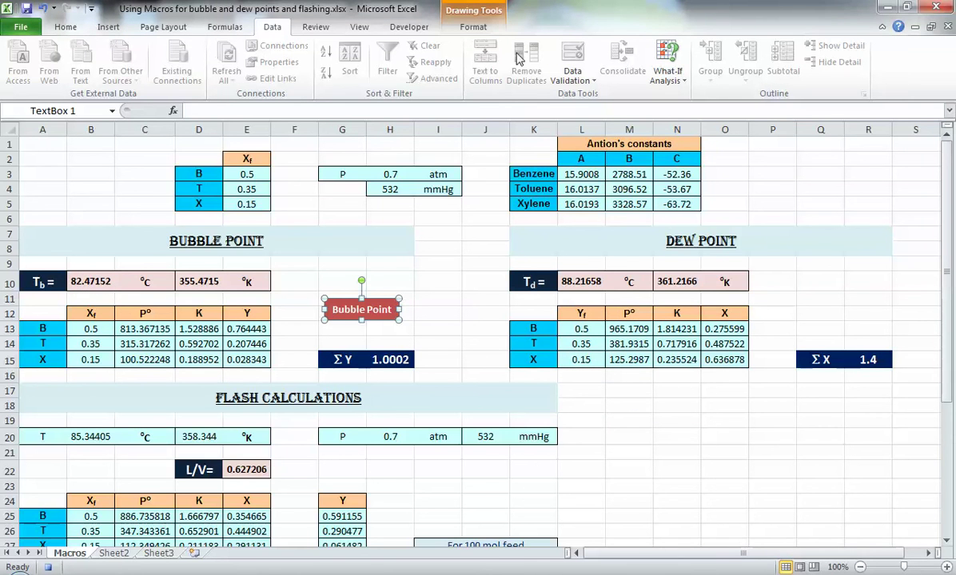
click(49, 567)
Set the pressure P in cell H3 to 0.5 atm and run the macro assigned to the Bubble Point text box.
click(400, 299)
click(391, 183)
click(391, 174)
text(.5)
key(Return)
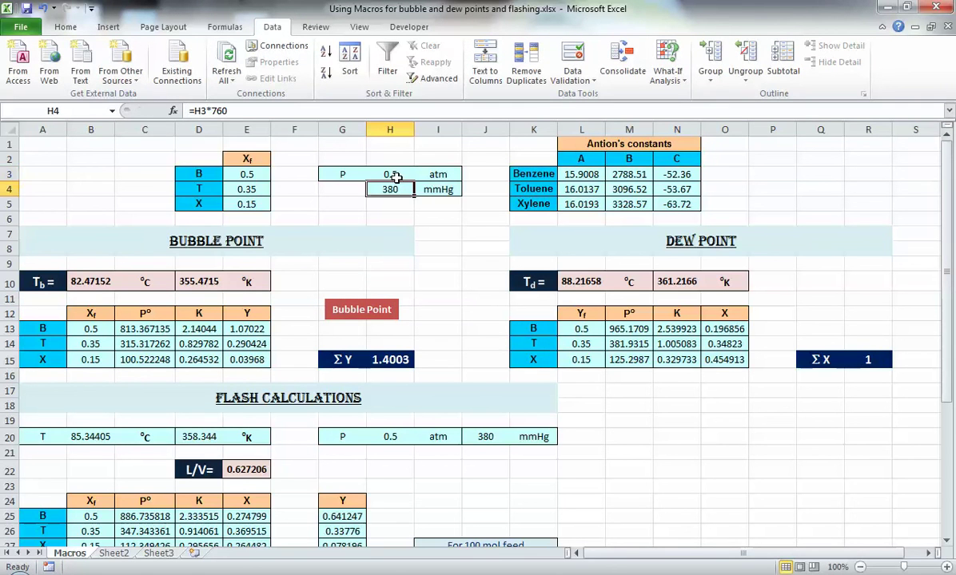
click(376, 316)
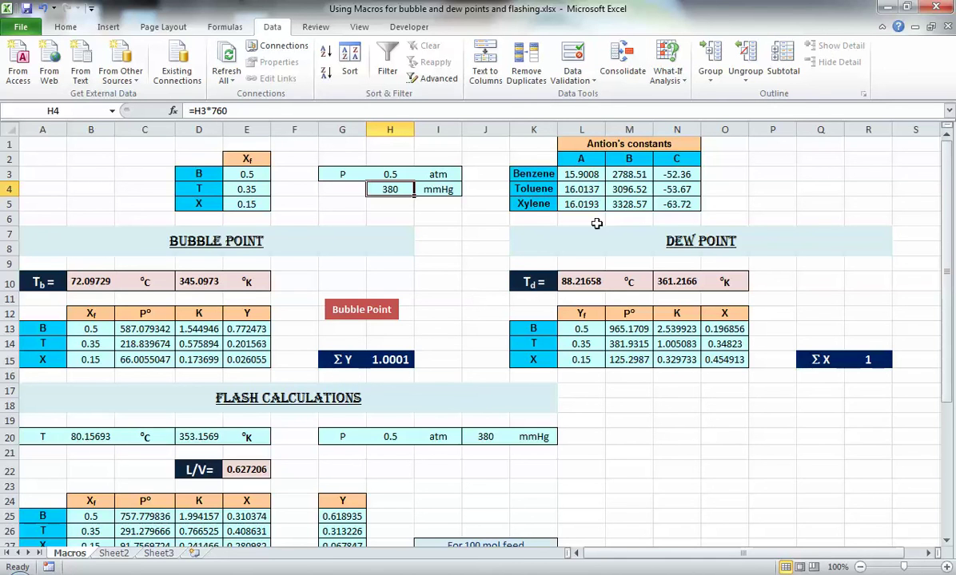
click(802, 304)
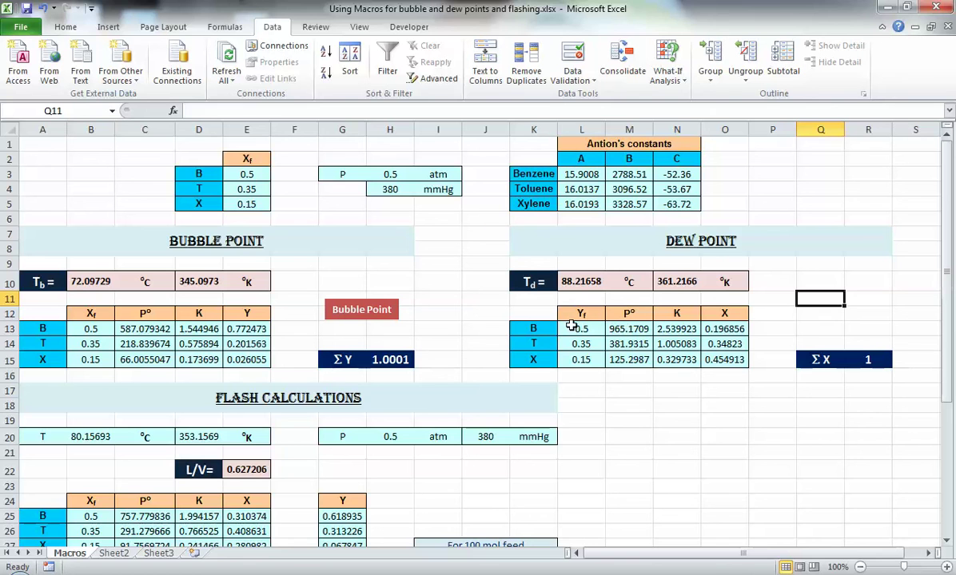
click(428, 500)
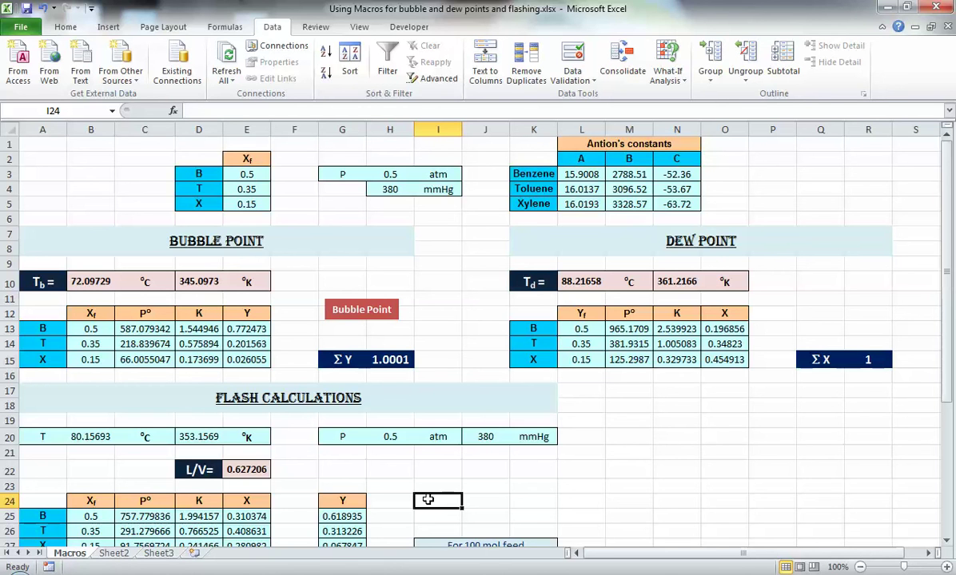
click(21, 28)
click(21, 28)
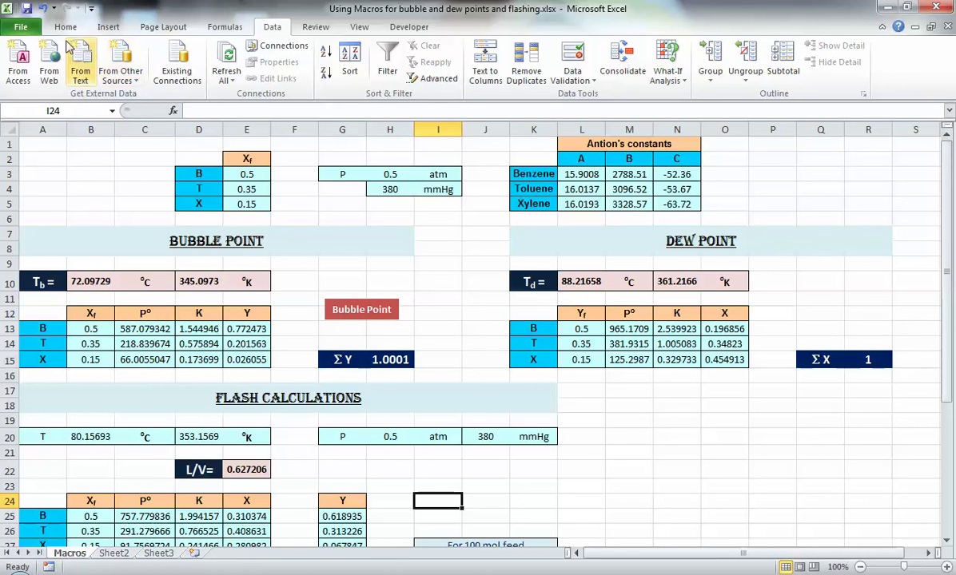
Save the workbook as an Excel Macro-Enabled Workbook named "Using Macros for bubble and dew points and flashing_1.xlsm".
click(26, 8)
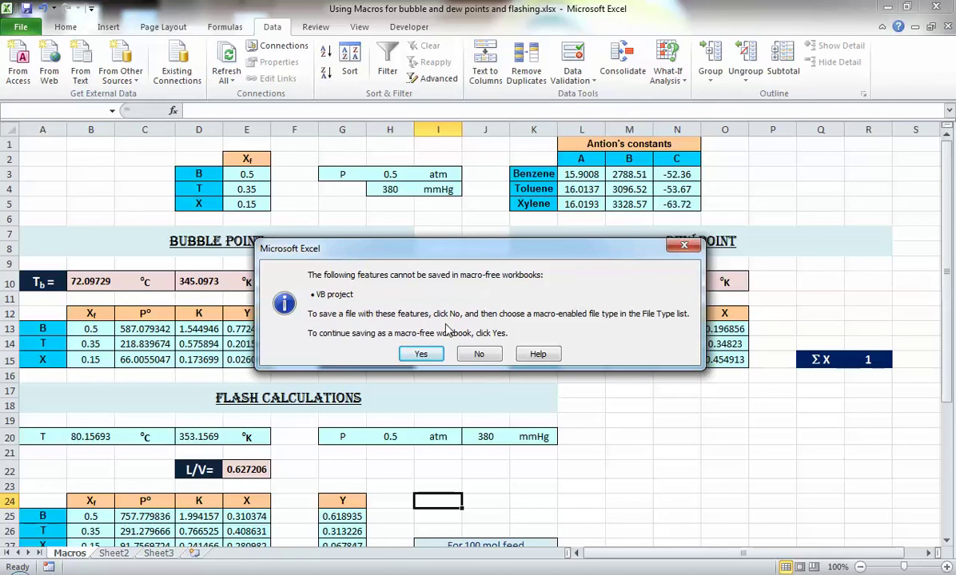
click(477, 355)
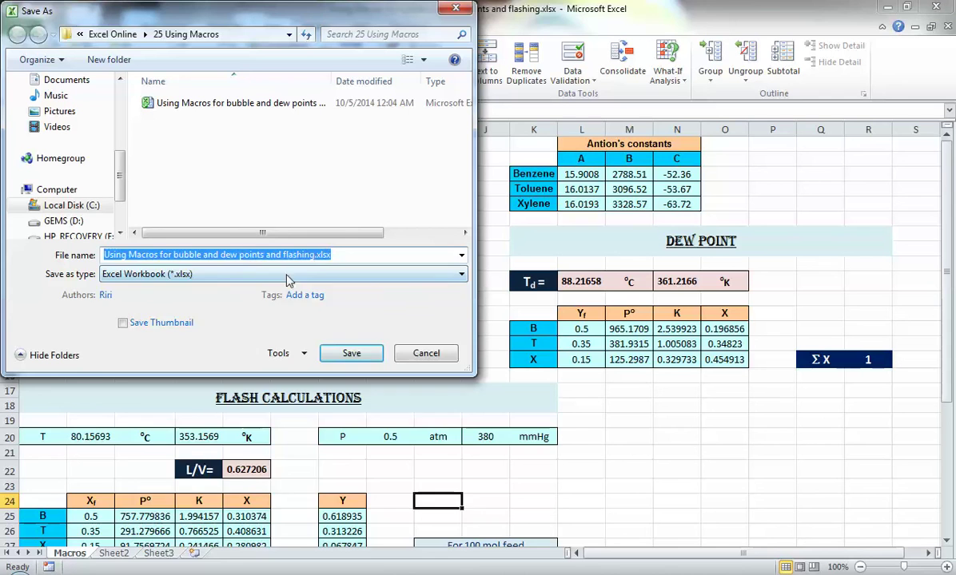
click(292, 274)
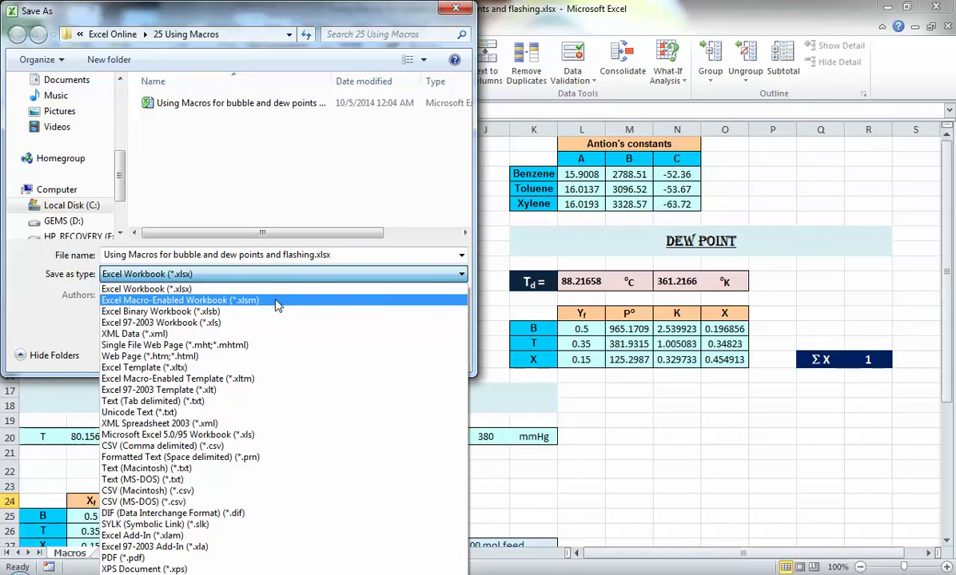
click(276, 302)
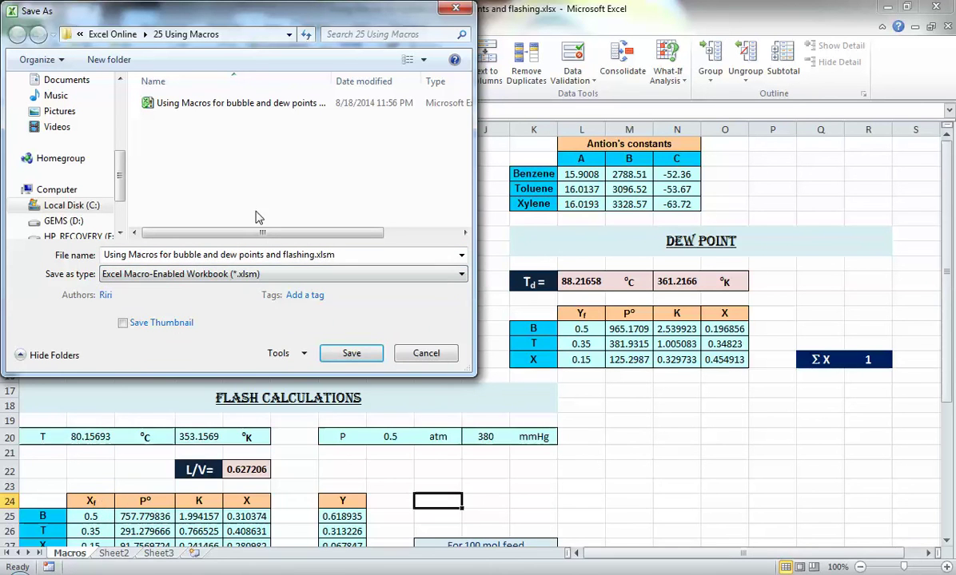
click(335, 295)
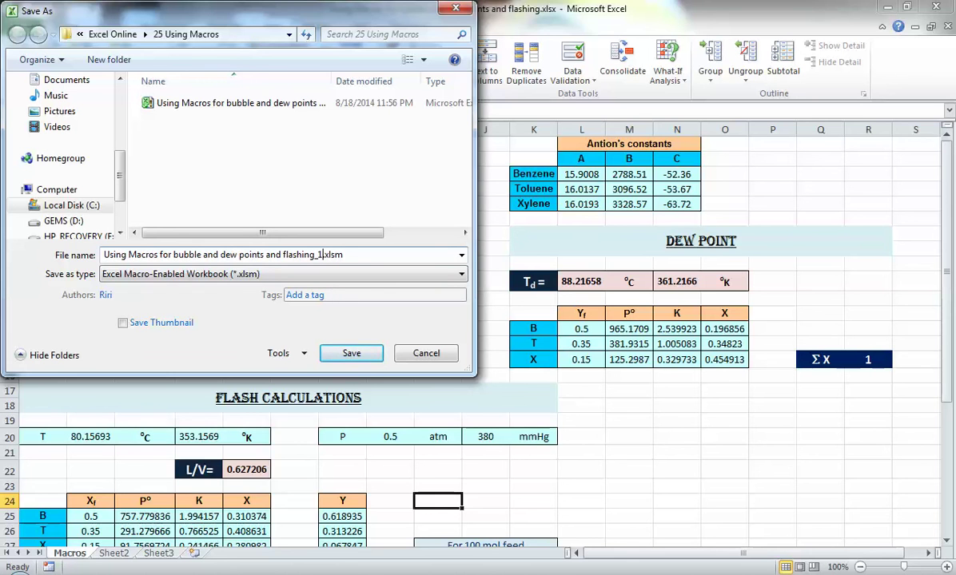
click(352, 354)
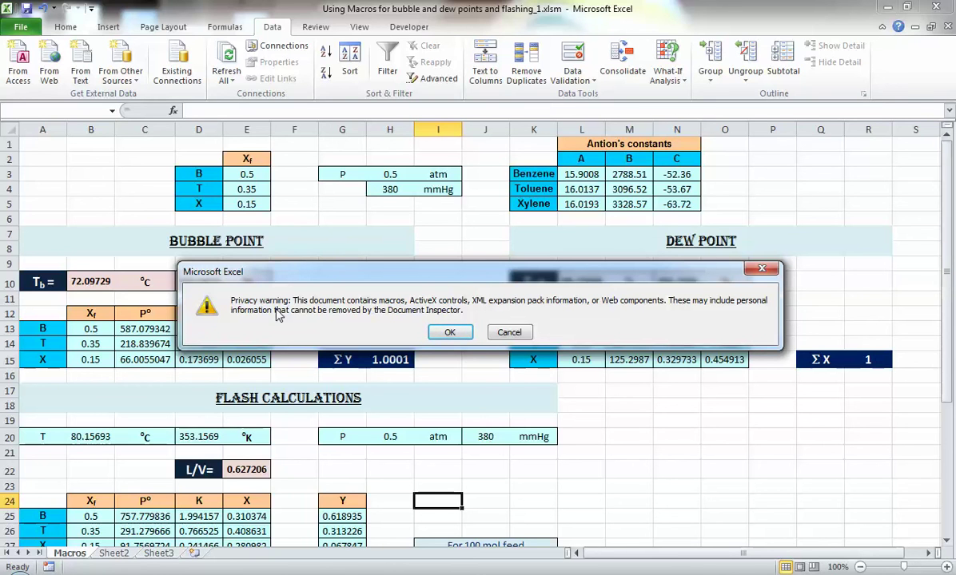
click(451, 331)
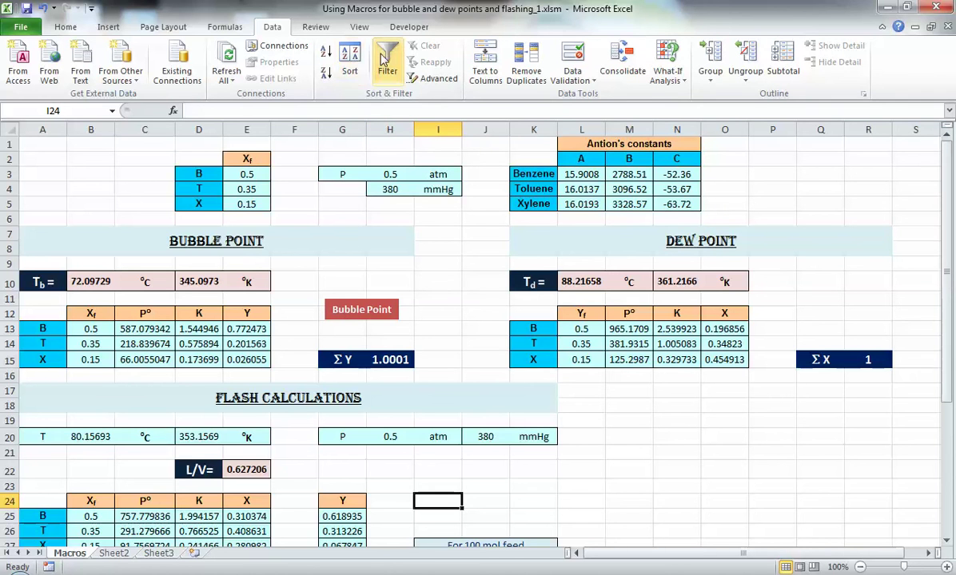
Examine the Sheet1 and Sheet2 code windows and Sheet1's properties in the Visual Basic editor, and return to the worksheet.
click(408, 26)
click(18, 70)
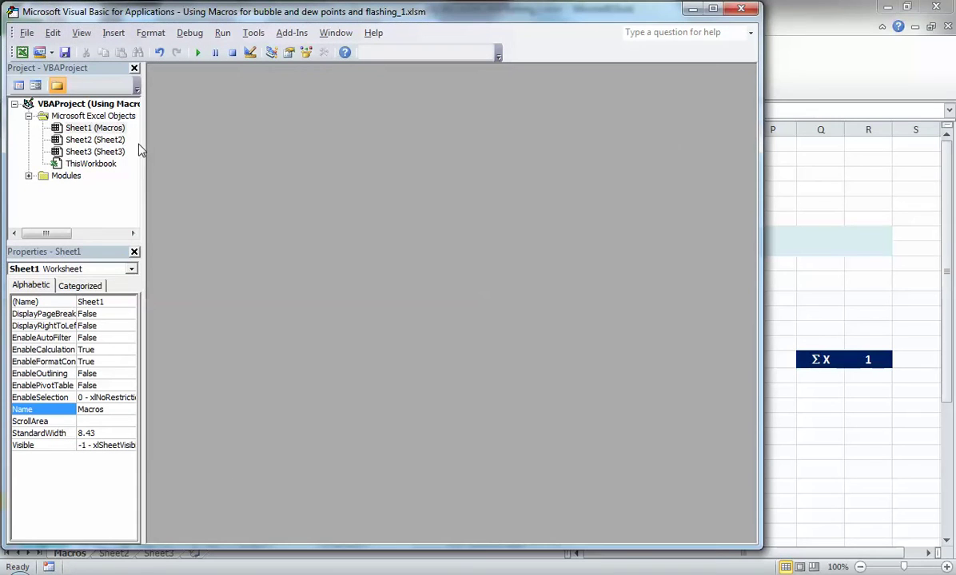
double_click(73, 127)
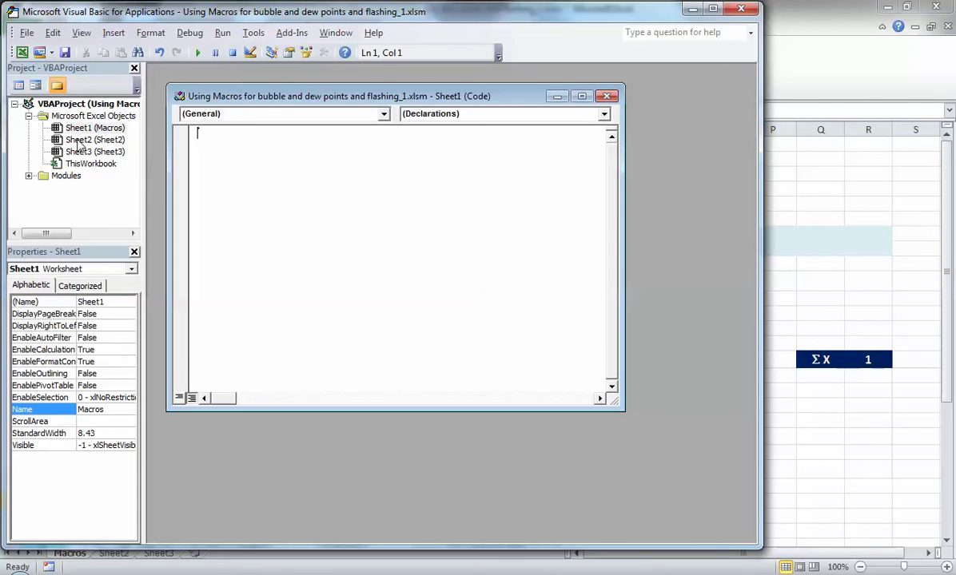
double_click(78, 139)
double_click(73, 128)
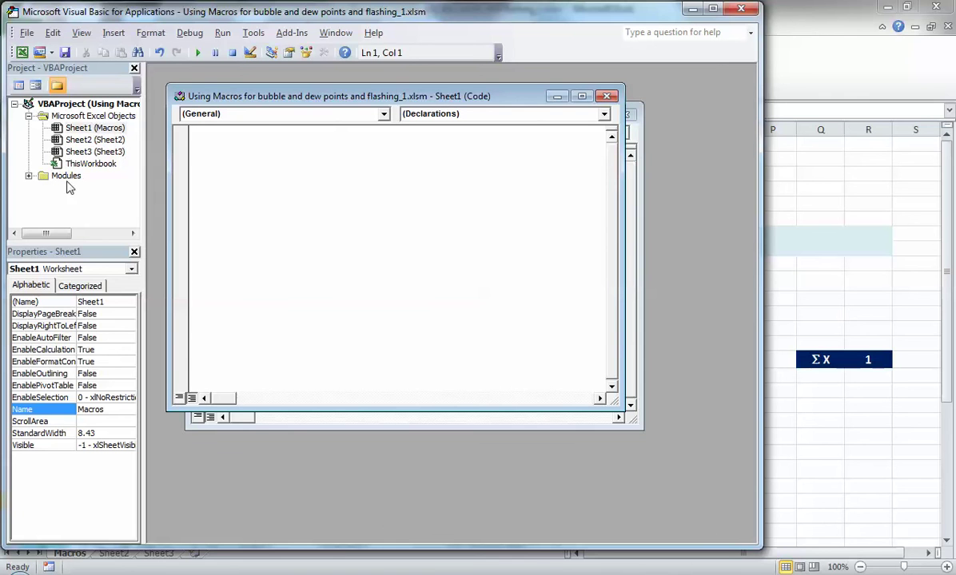
click(47, 116)
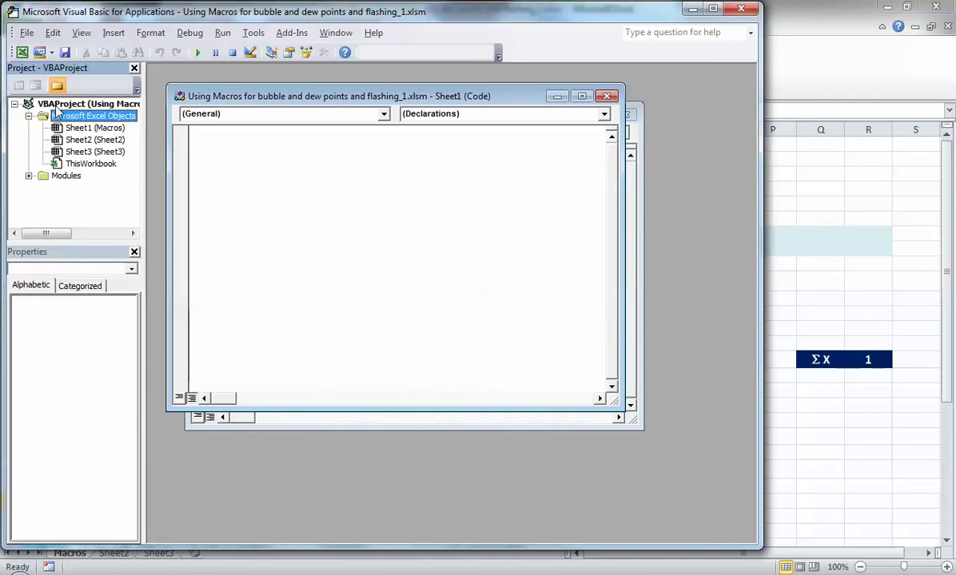
click(56, 105)
click(72, 129)
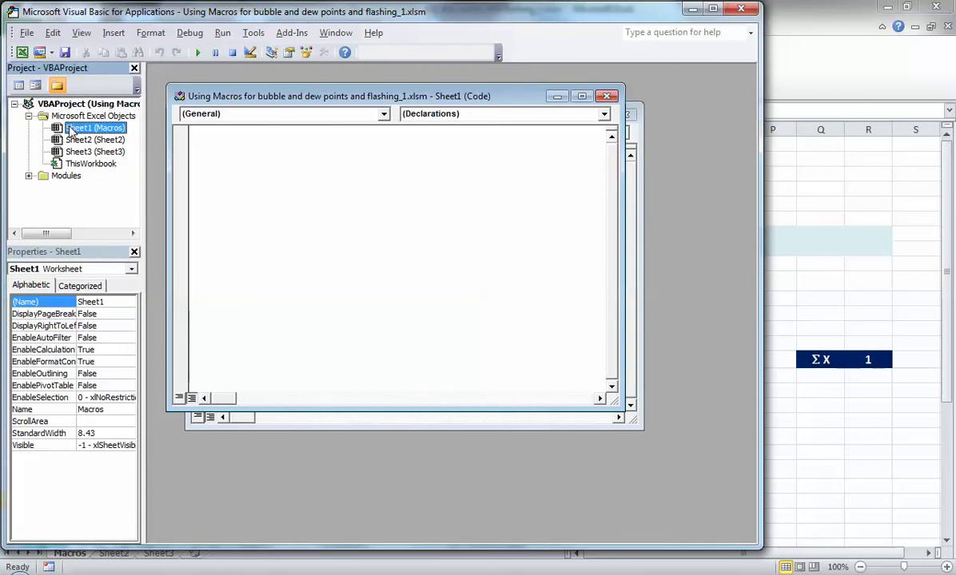
click(80, 285)
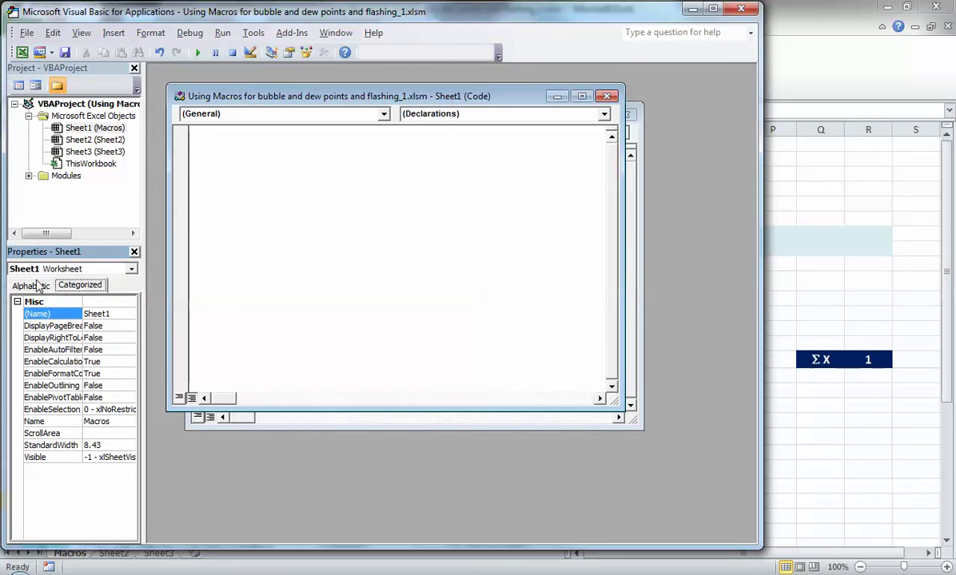
click(32, 285)
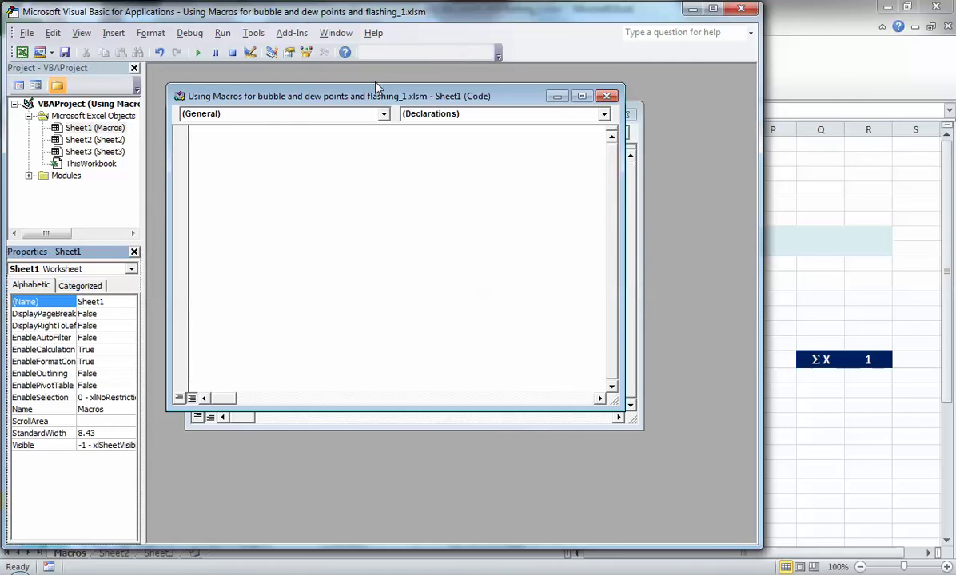
click(693, 10)
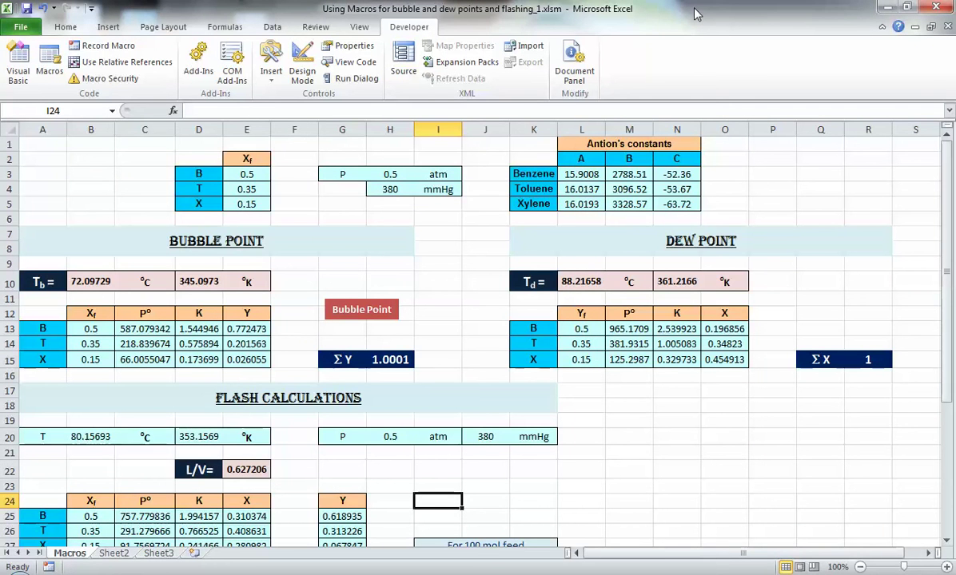